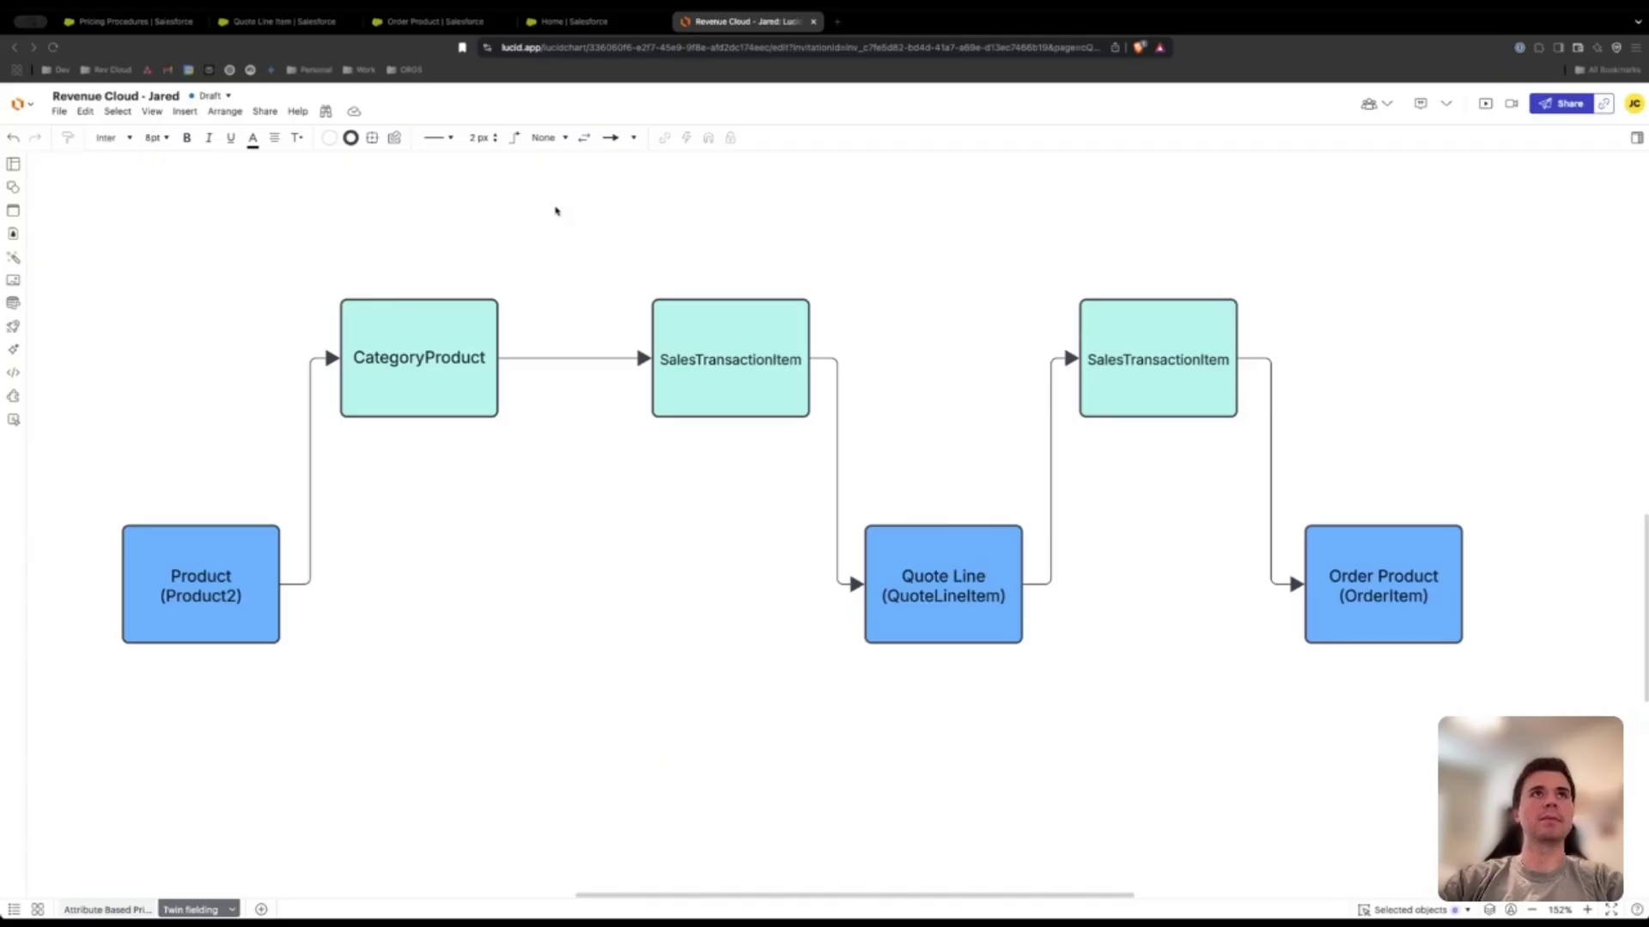
- Leave the Lucidchart flow diagram for the Salesforce Quote Line Item fields list
click(285, 23)
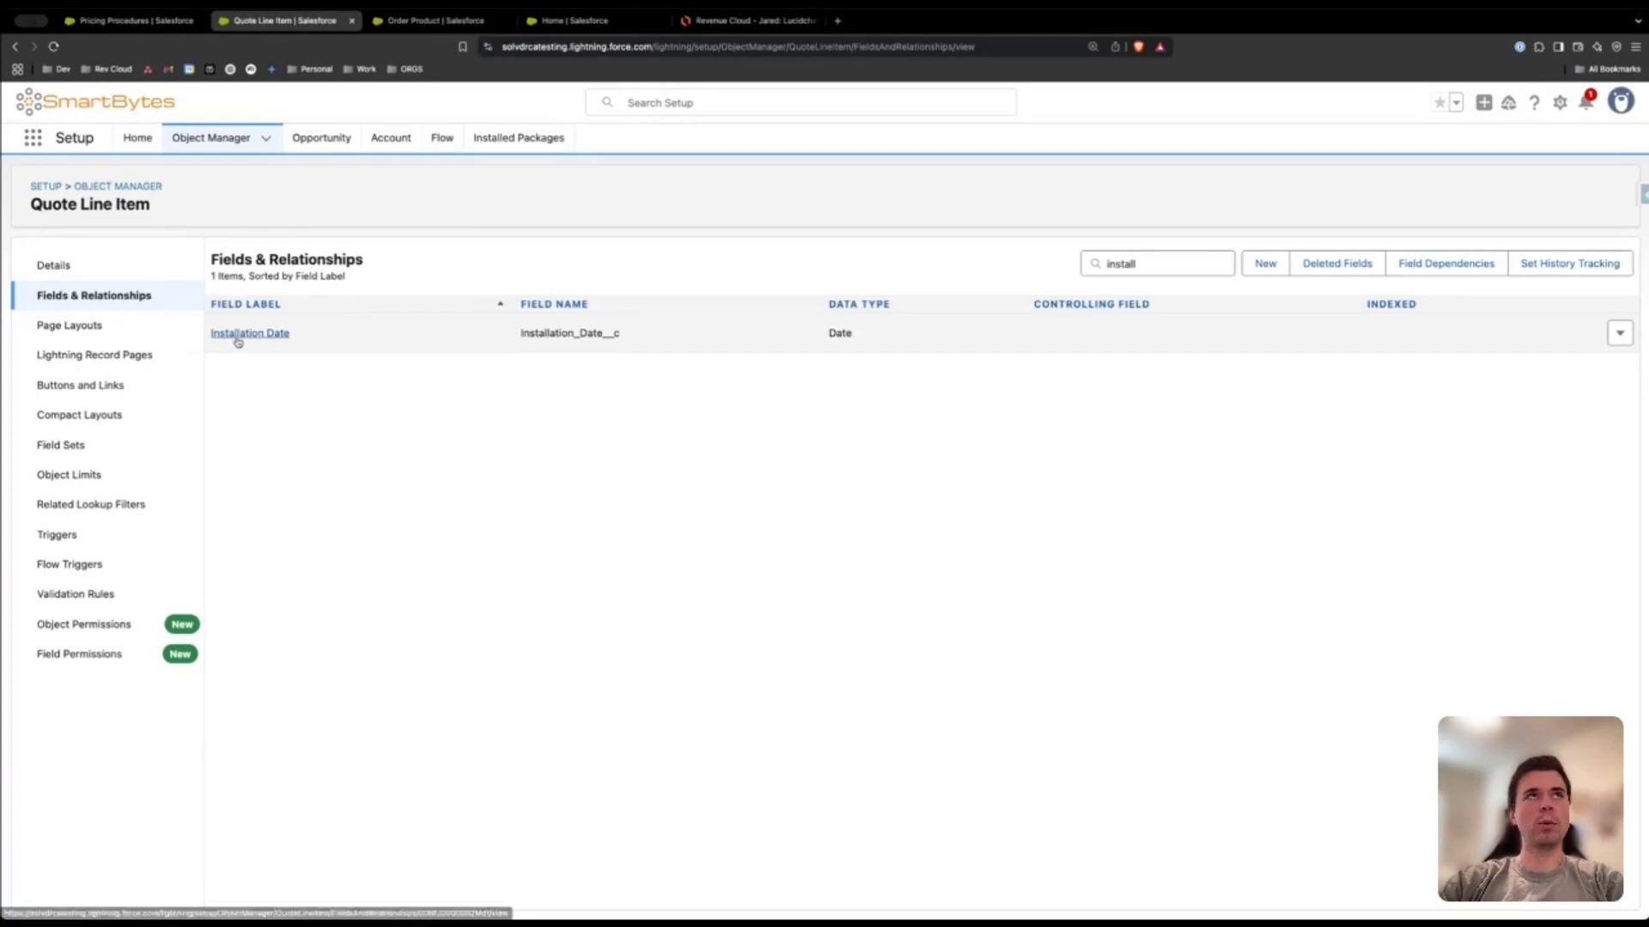
- Compare Installation Date on Quote Line Item and Order Product, then bring up the ExtendedSalesTransaction mappings
key(ctrl+Tab)
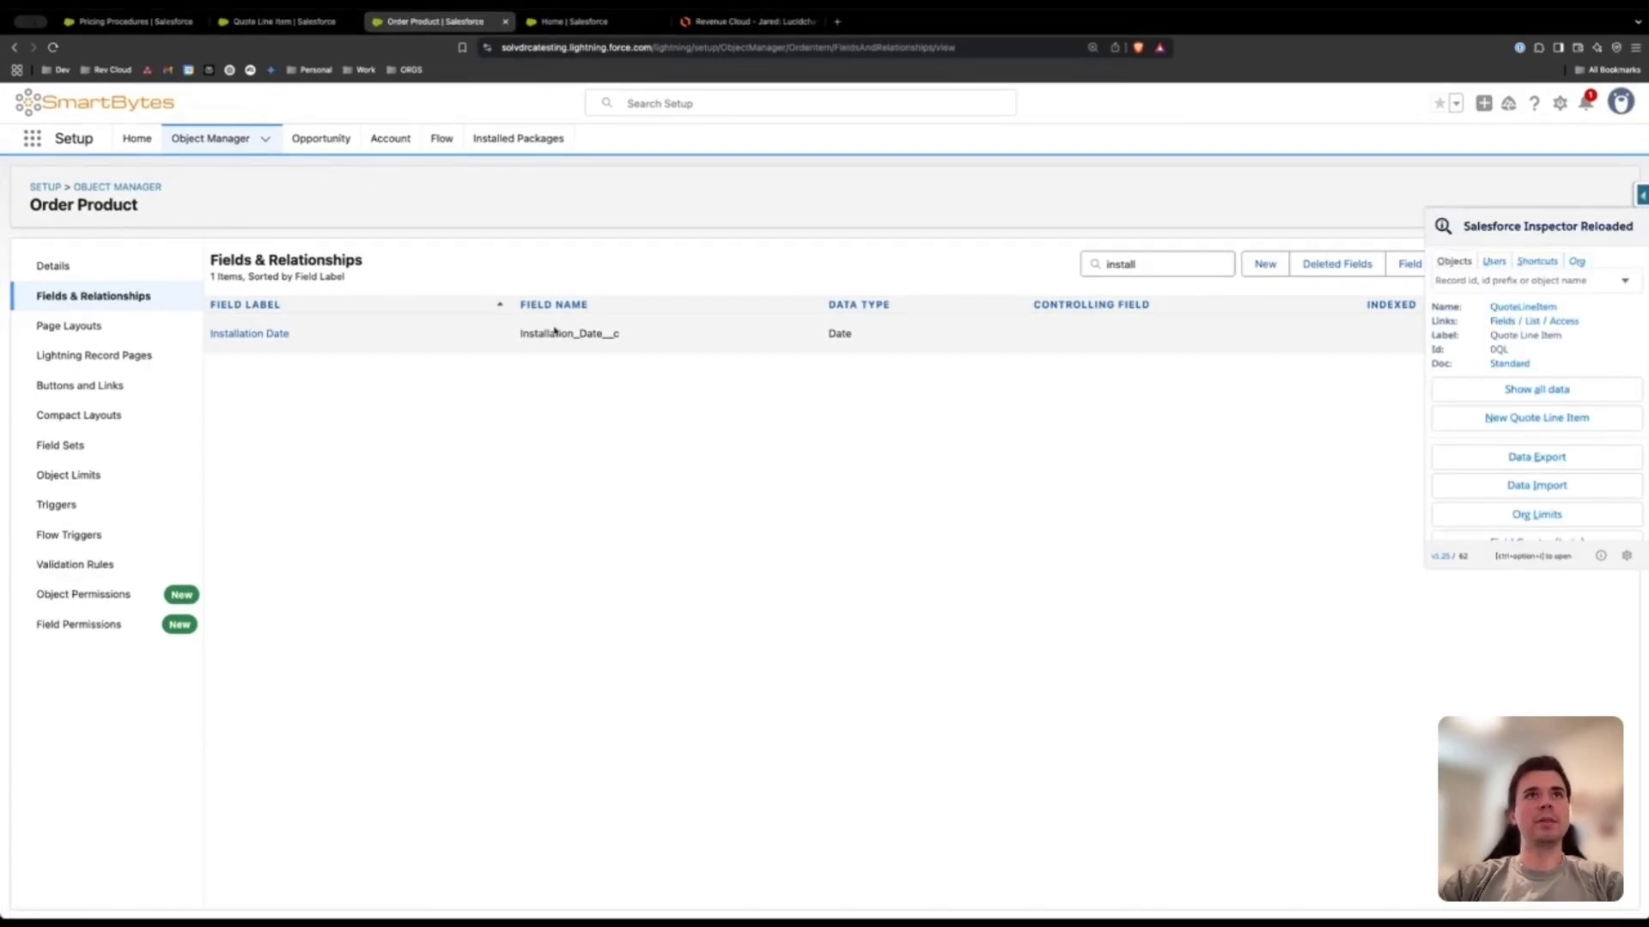
key(ctrl+shift+Tab)
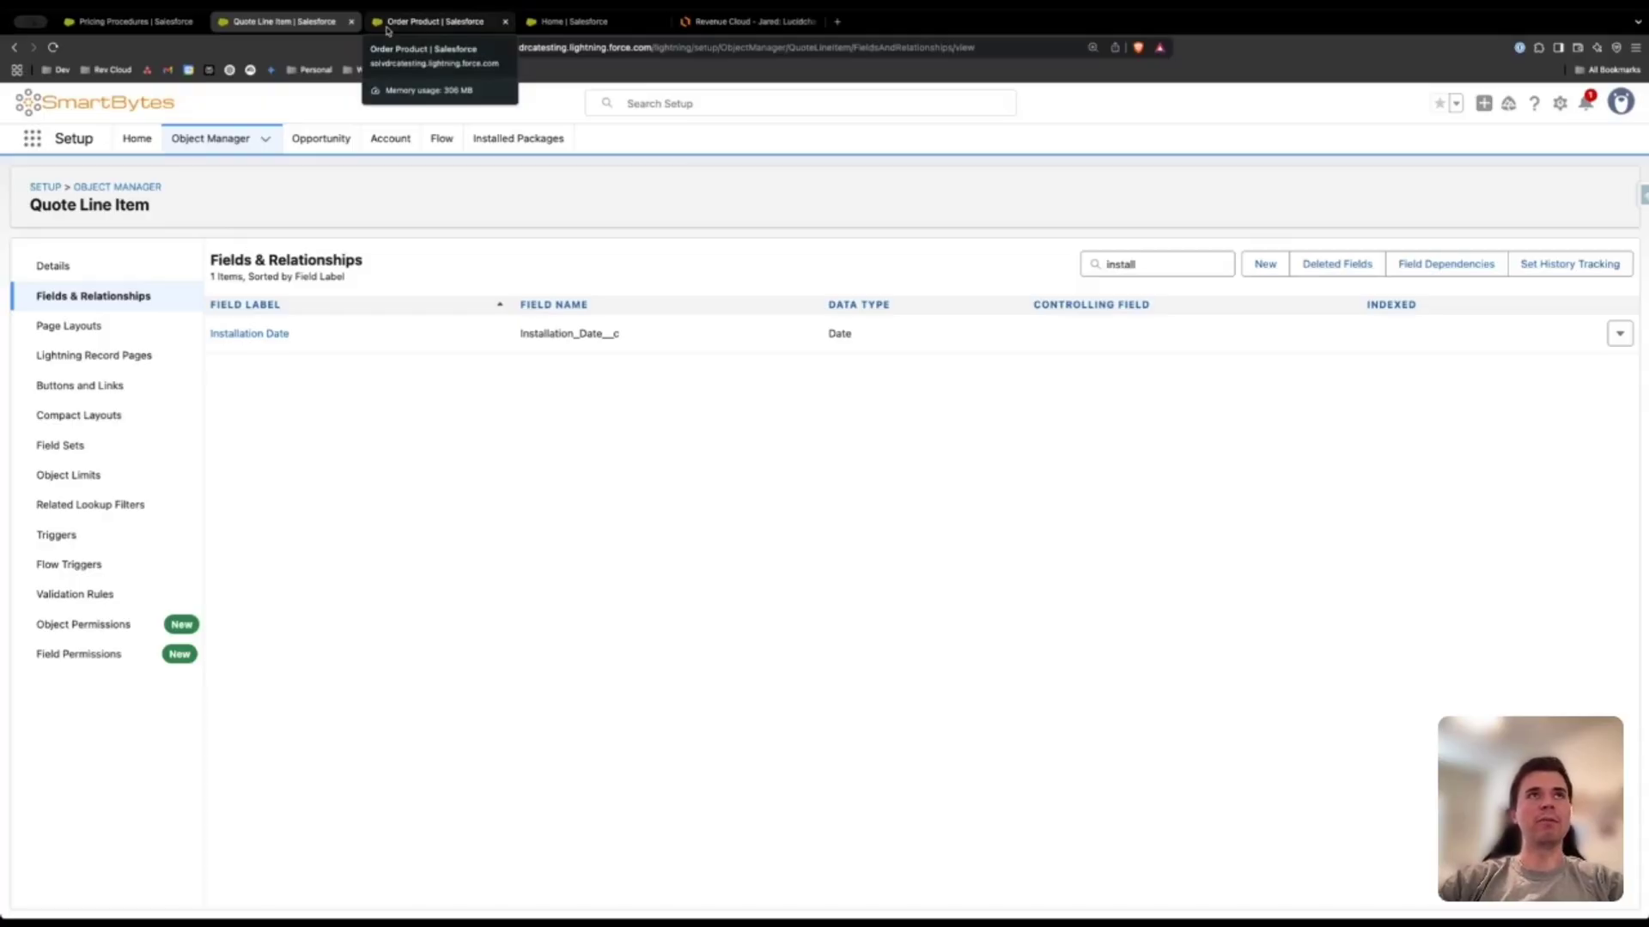
click(562, 22)
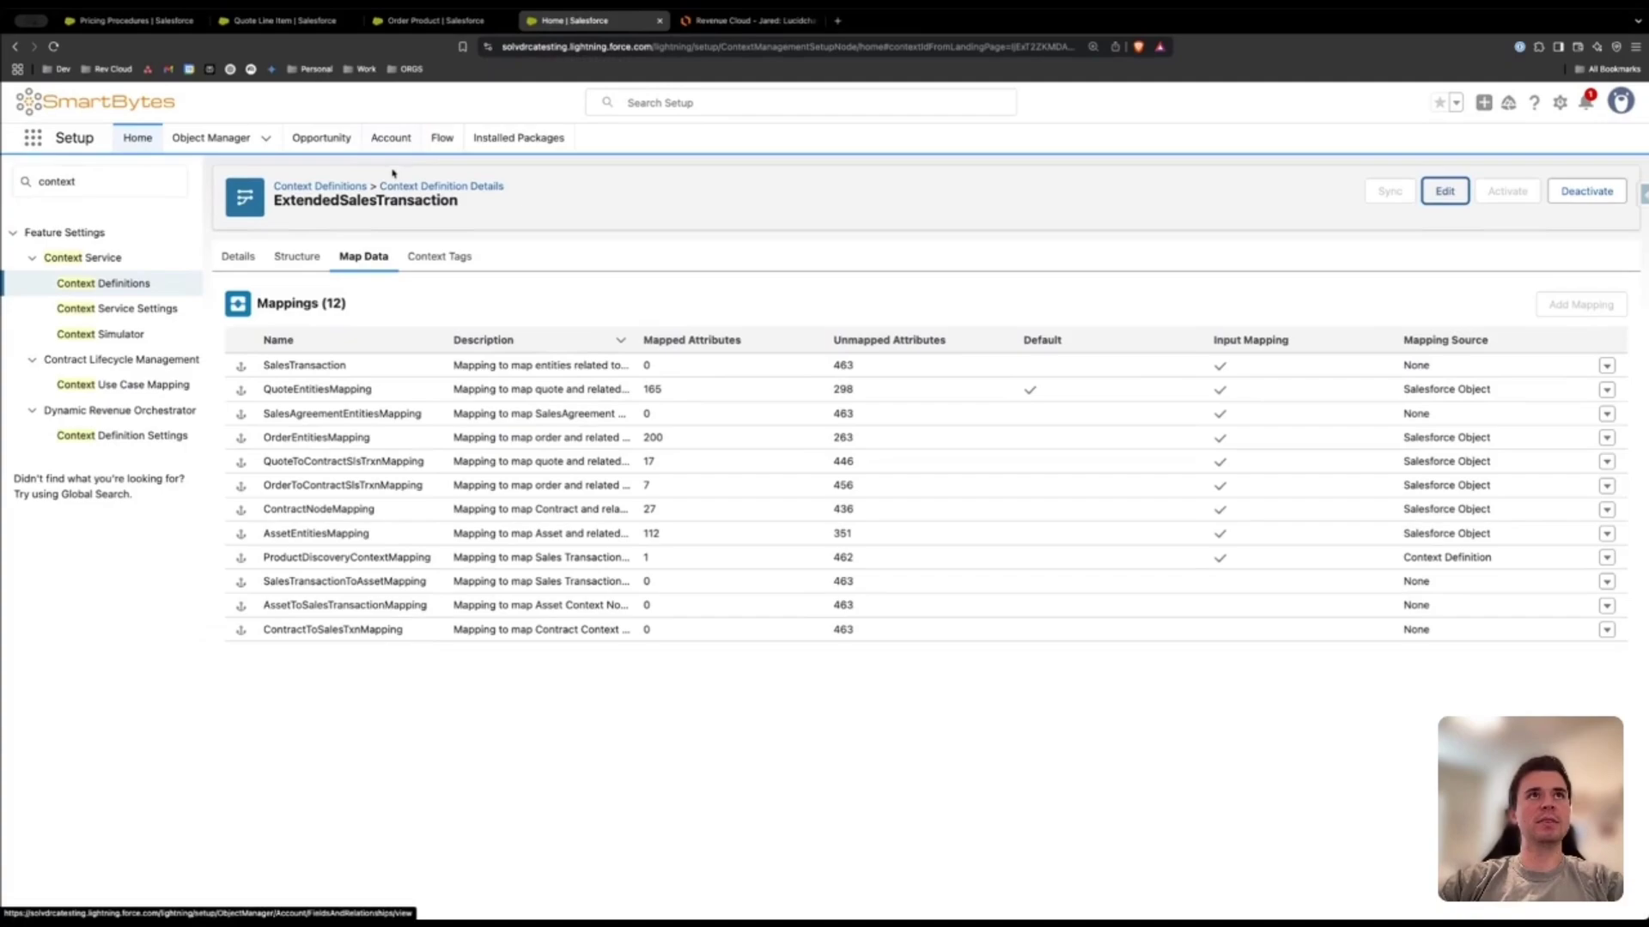
- Review the ExtendedSalesTransaction Details and Map Data tabs, then go back to the Lucidchart diagram
click(241, 260)
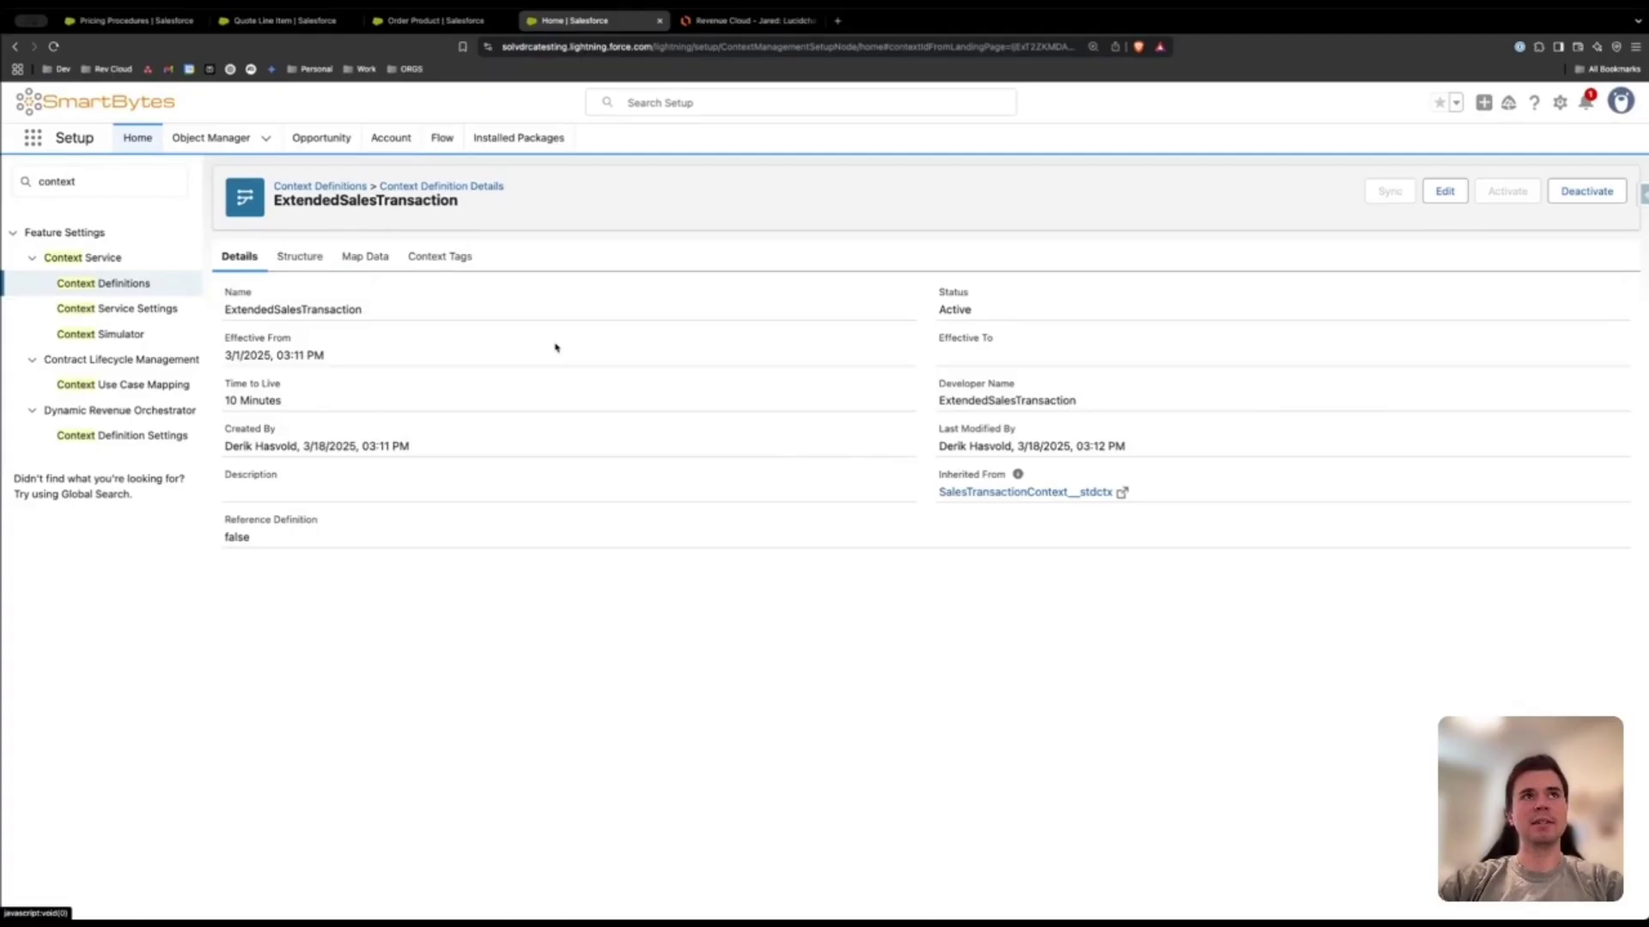
click(370, 260)
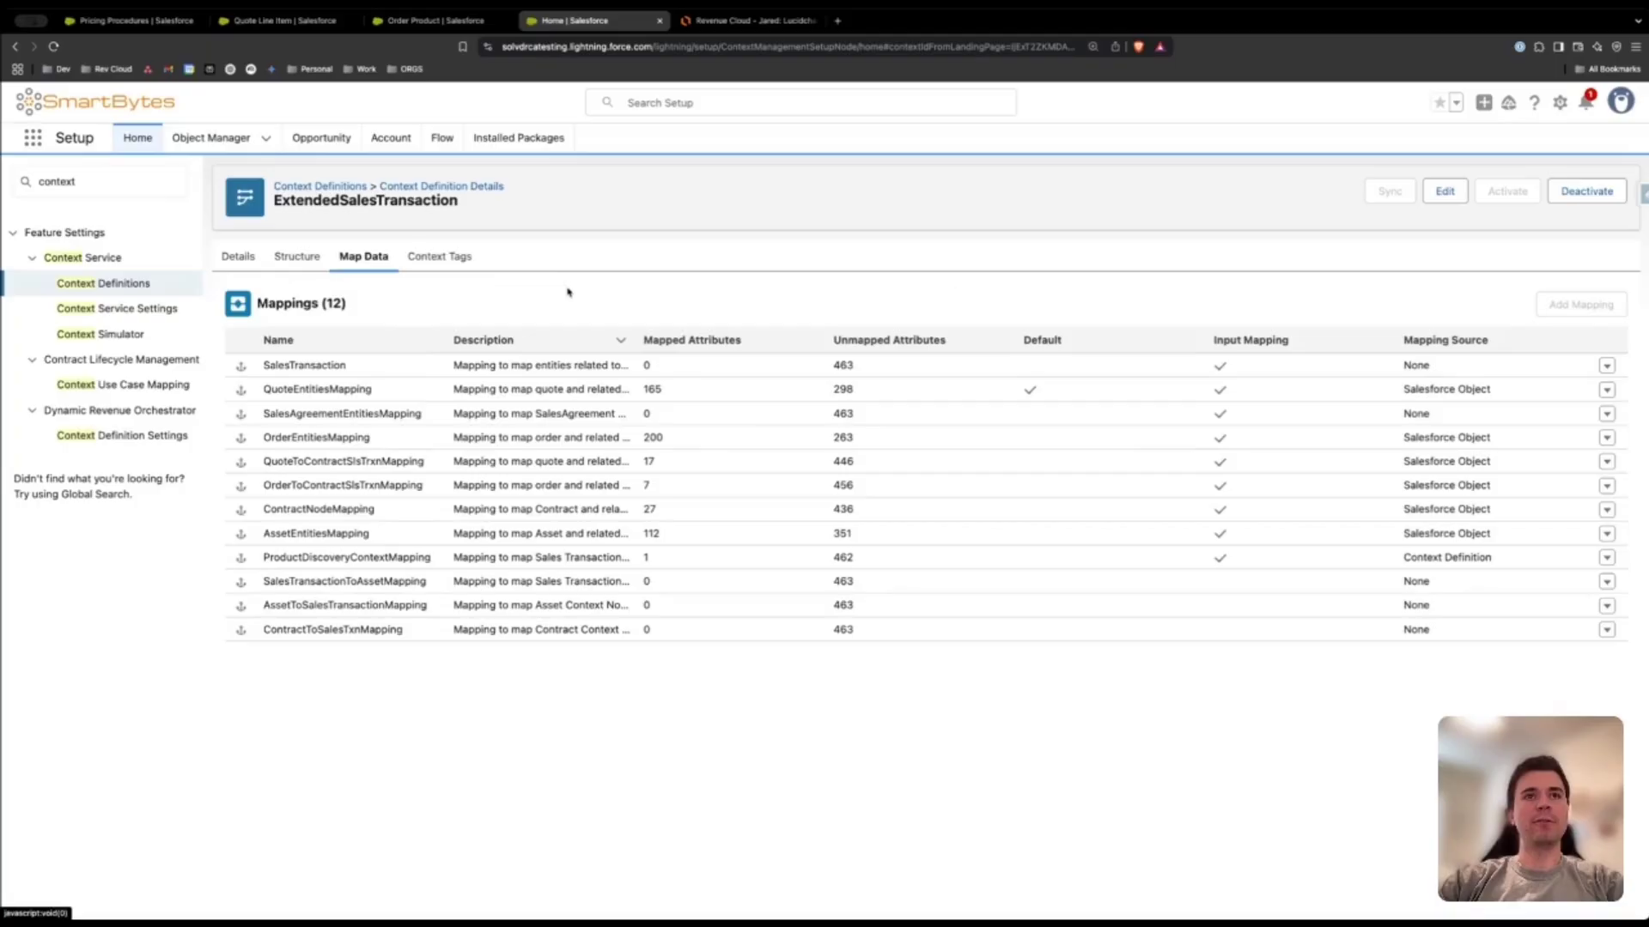
click(729, 24)
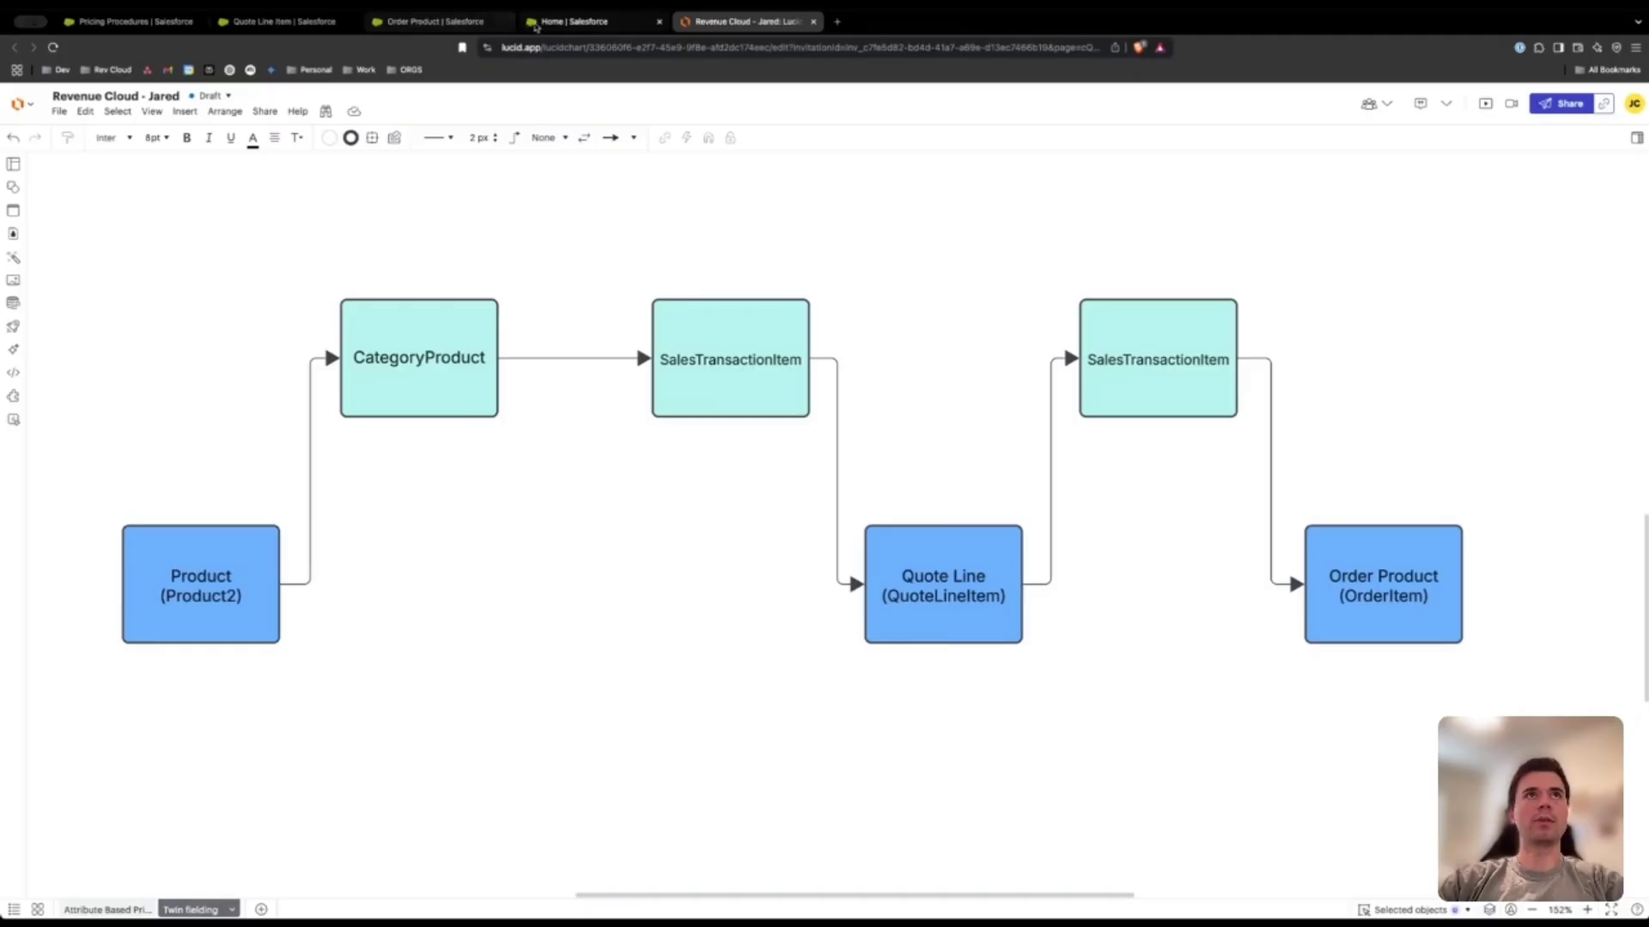
- Edit the ExtendedSalesTransaction context definition and advance past Structure to the Attributes step
click(435, 21)
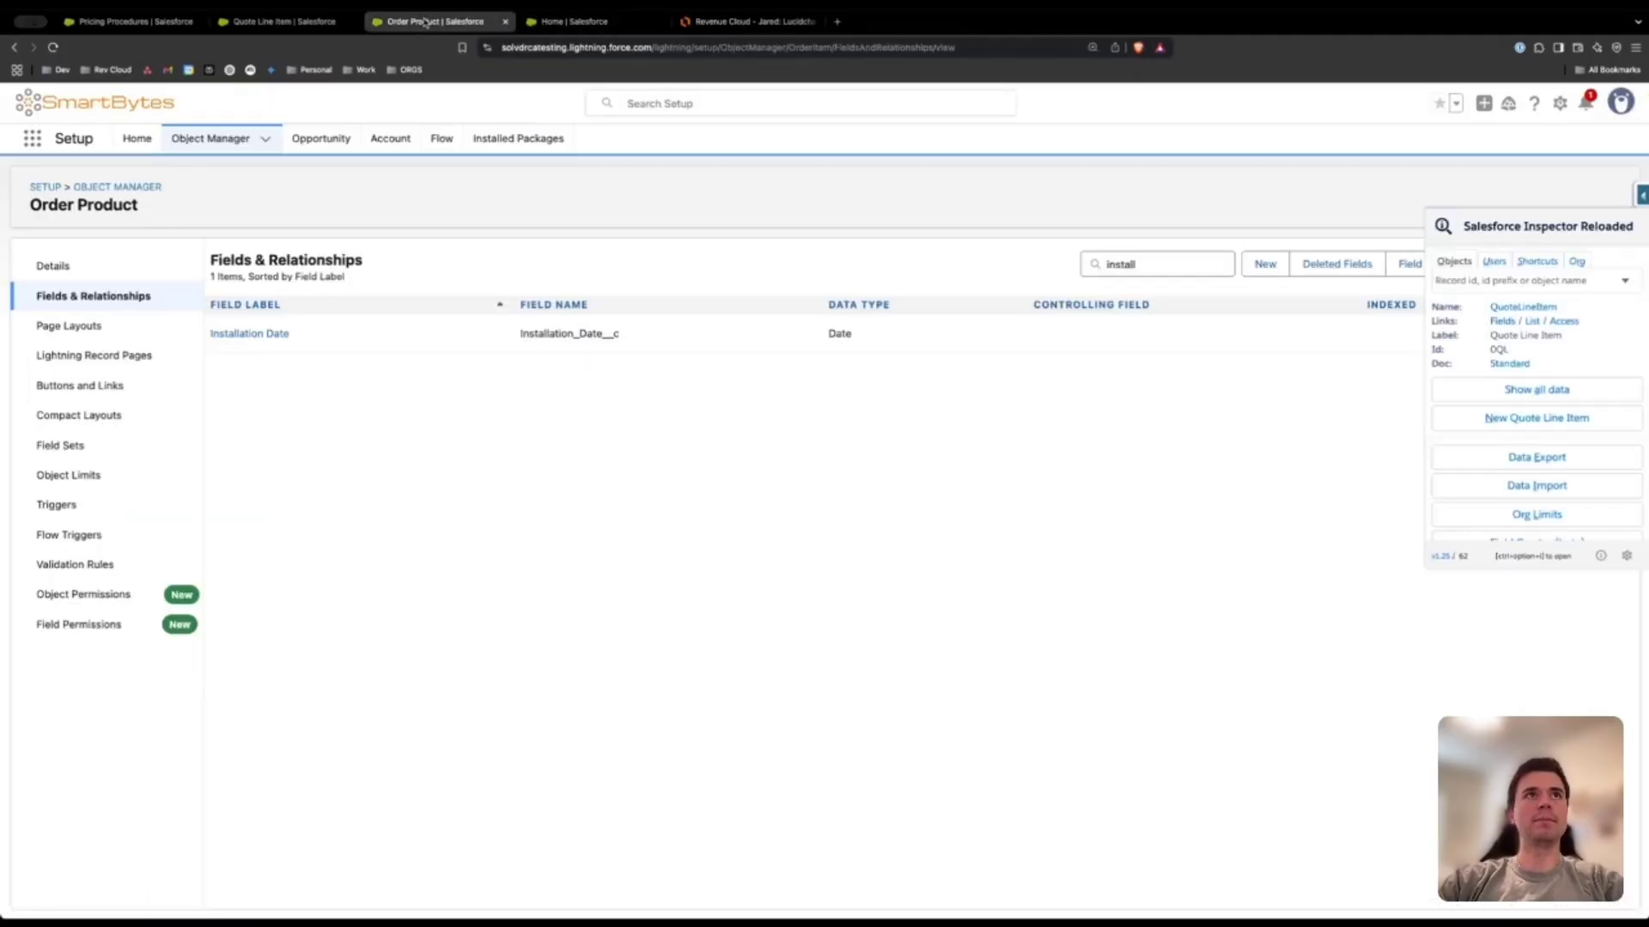
click(566, 24)
click(1445, 191)
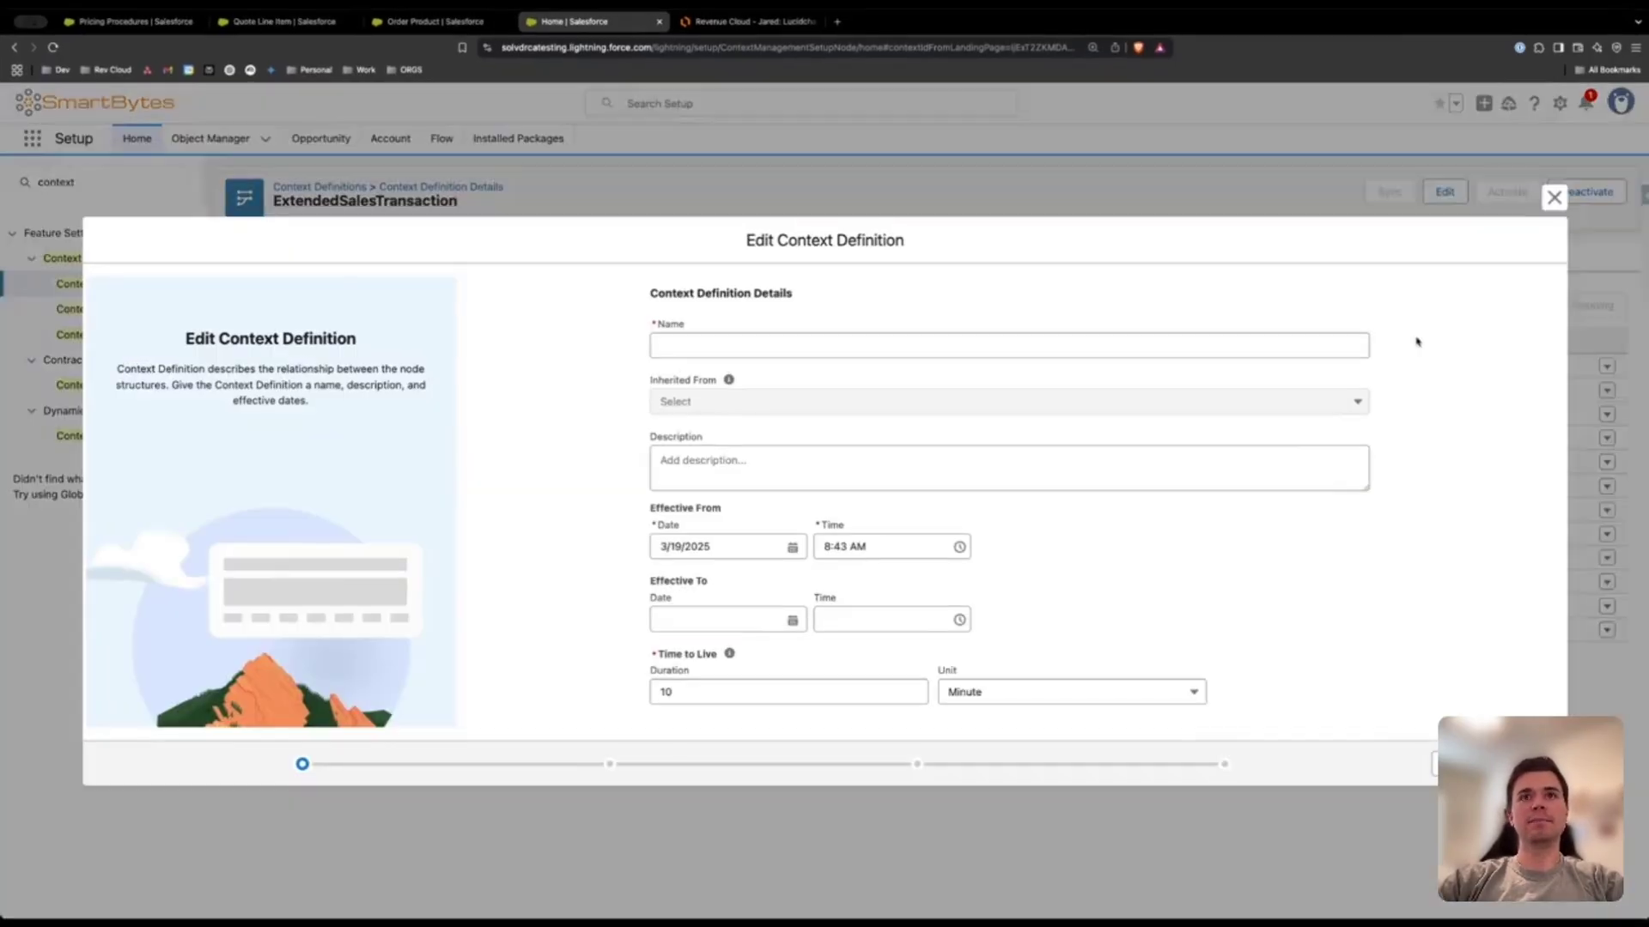
click(1451, 764)
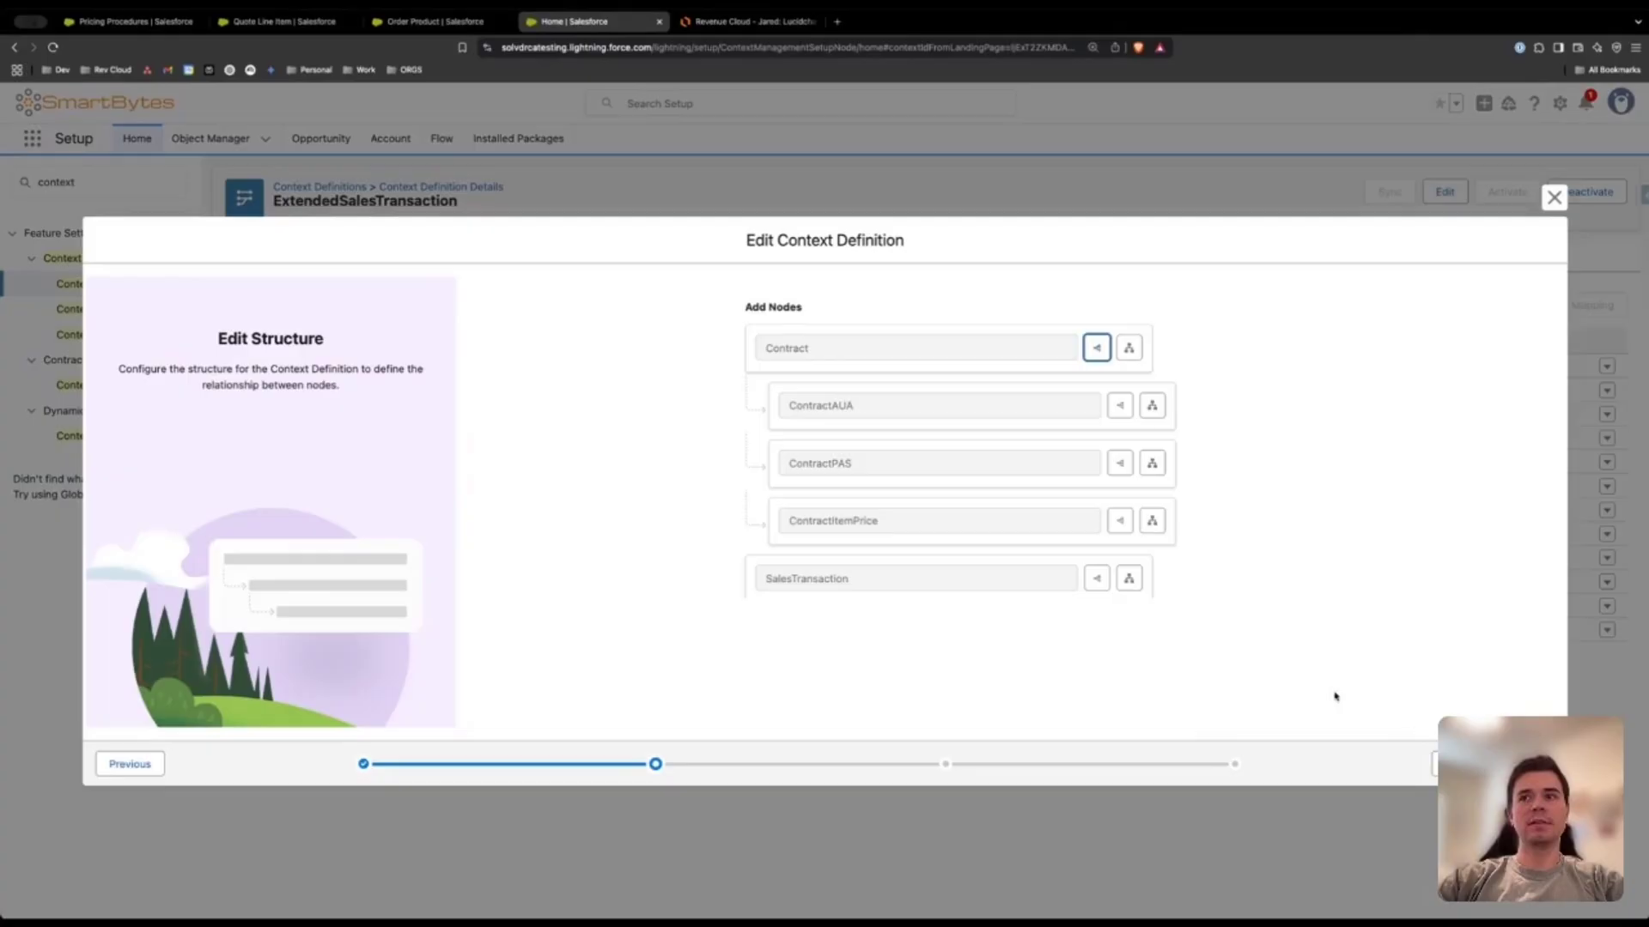
click(1460, 764)
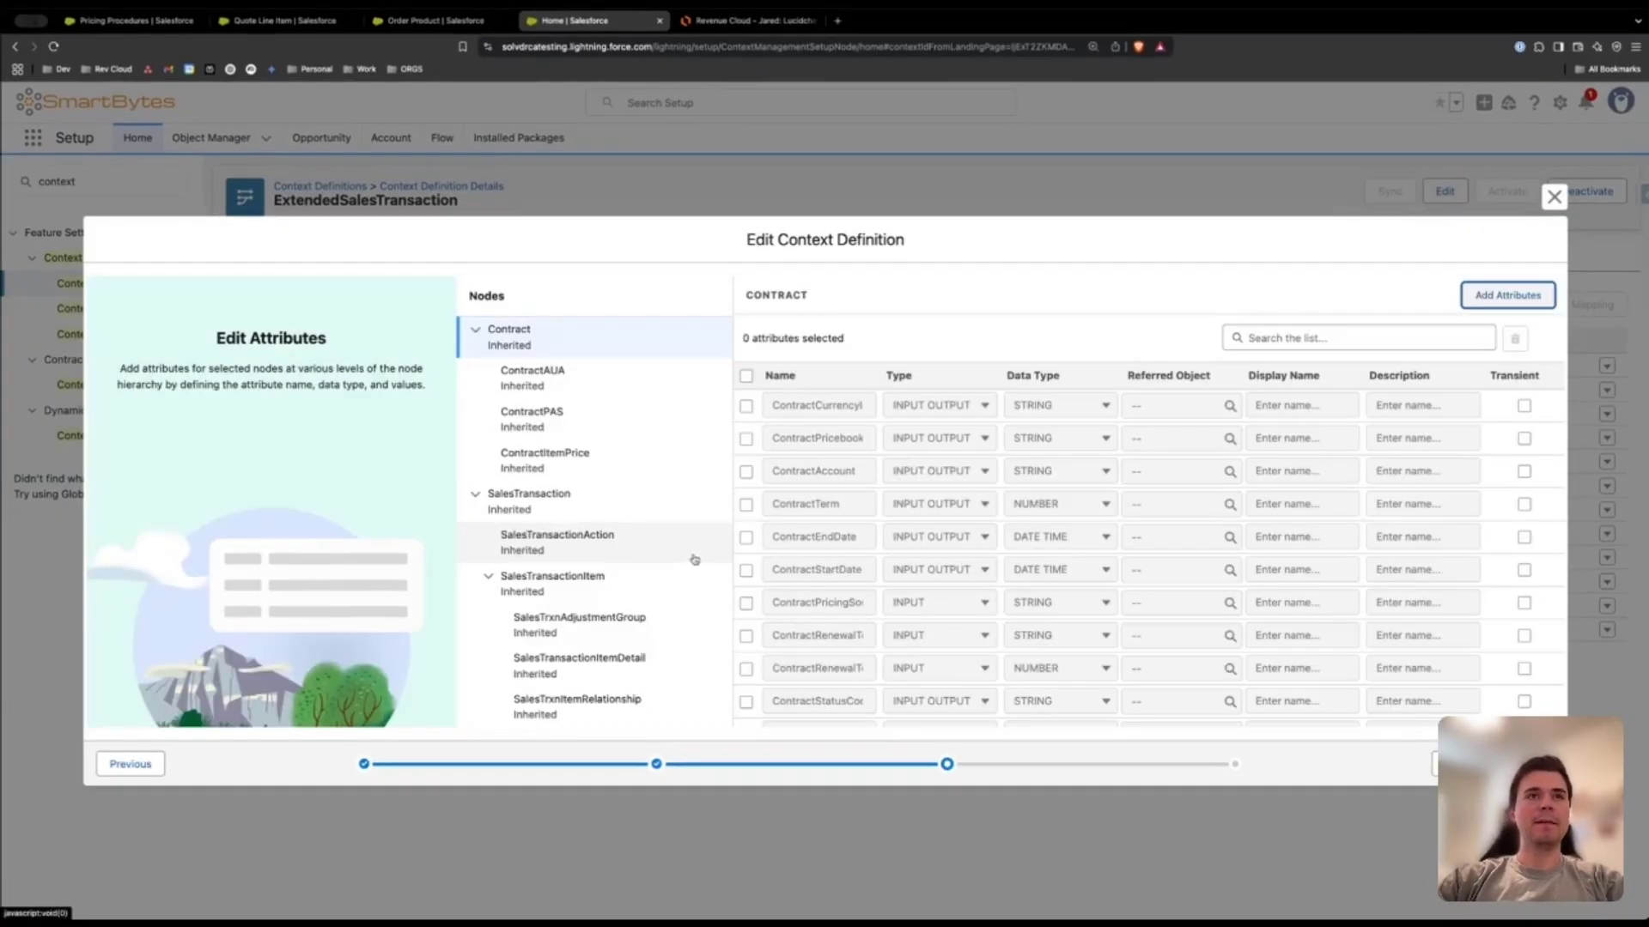
- Search SalesTransactionItem attributes for 'inst' to confirm the InstallationDate date attribute, then continue to tags
click(550, 541)
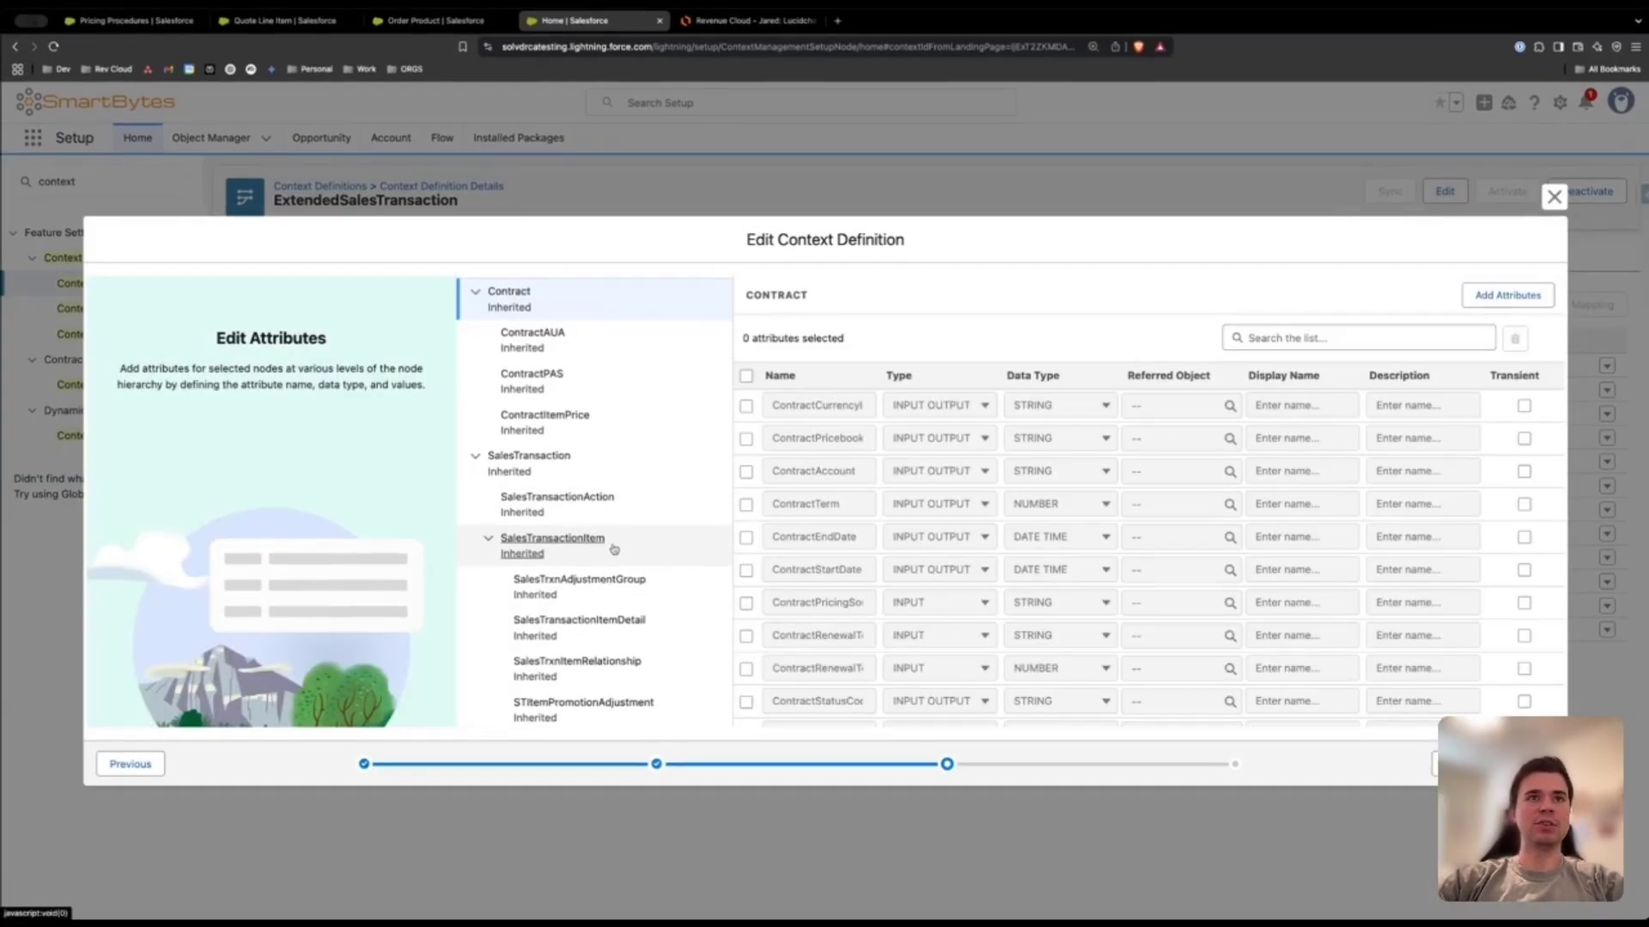
scroll(996, 515, down, 1)
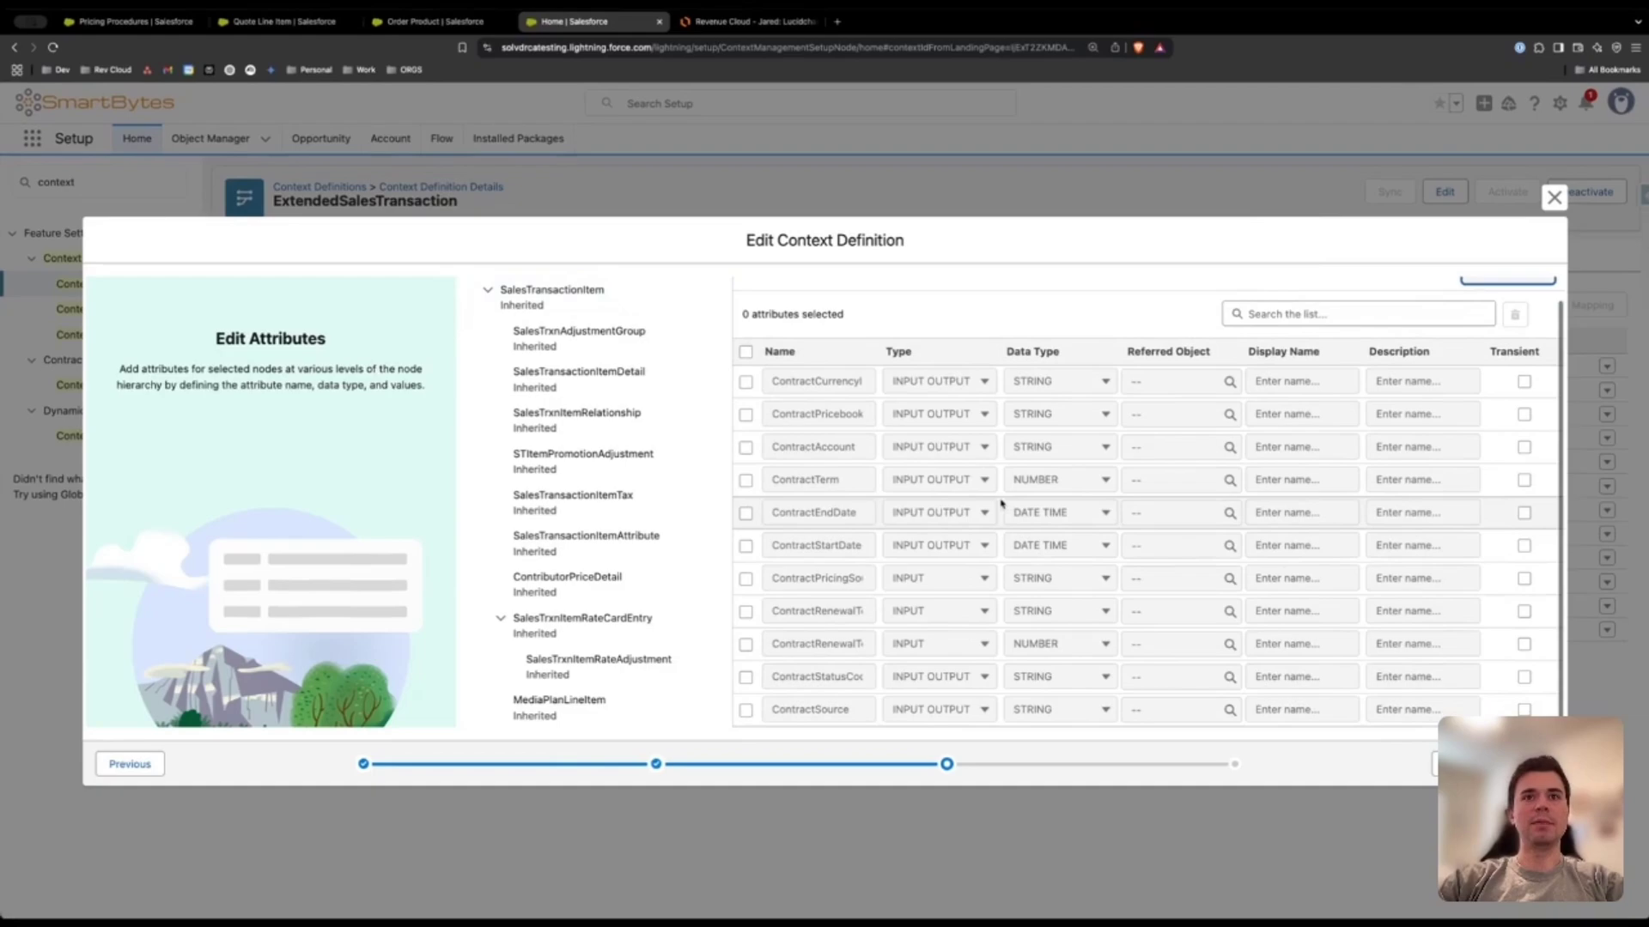
scroll(1202, 417, up, 1)
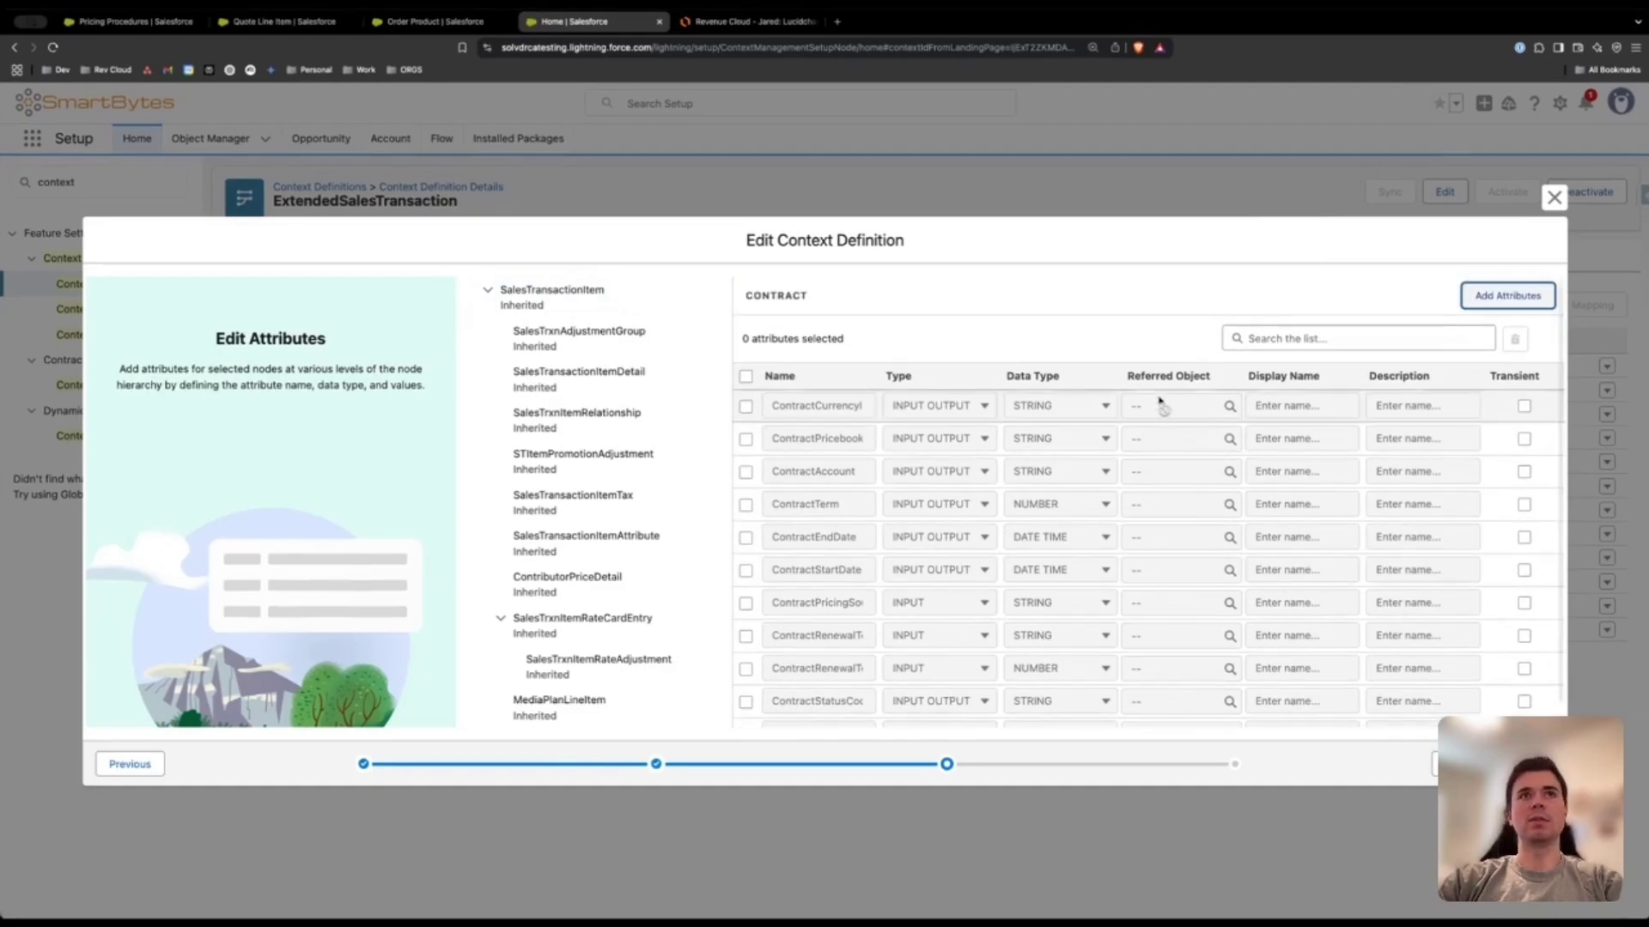
scroll(647, 576, down, 3)
scroll(647, 576, up, 3)
click(555, 291)
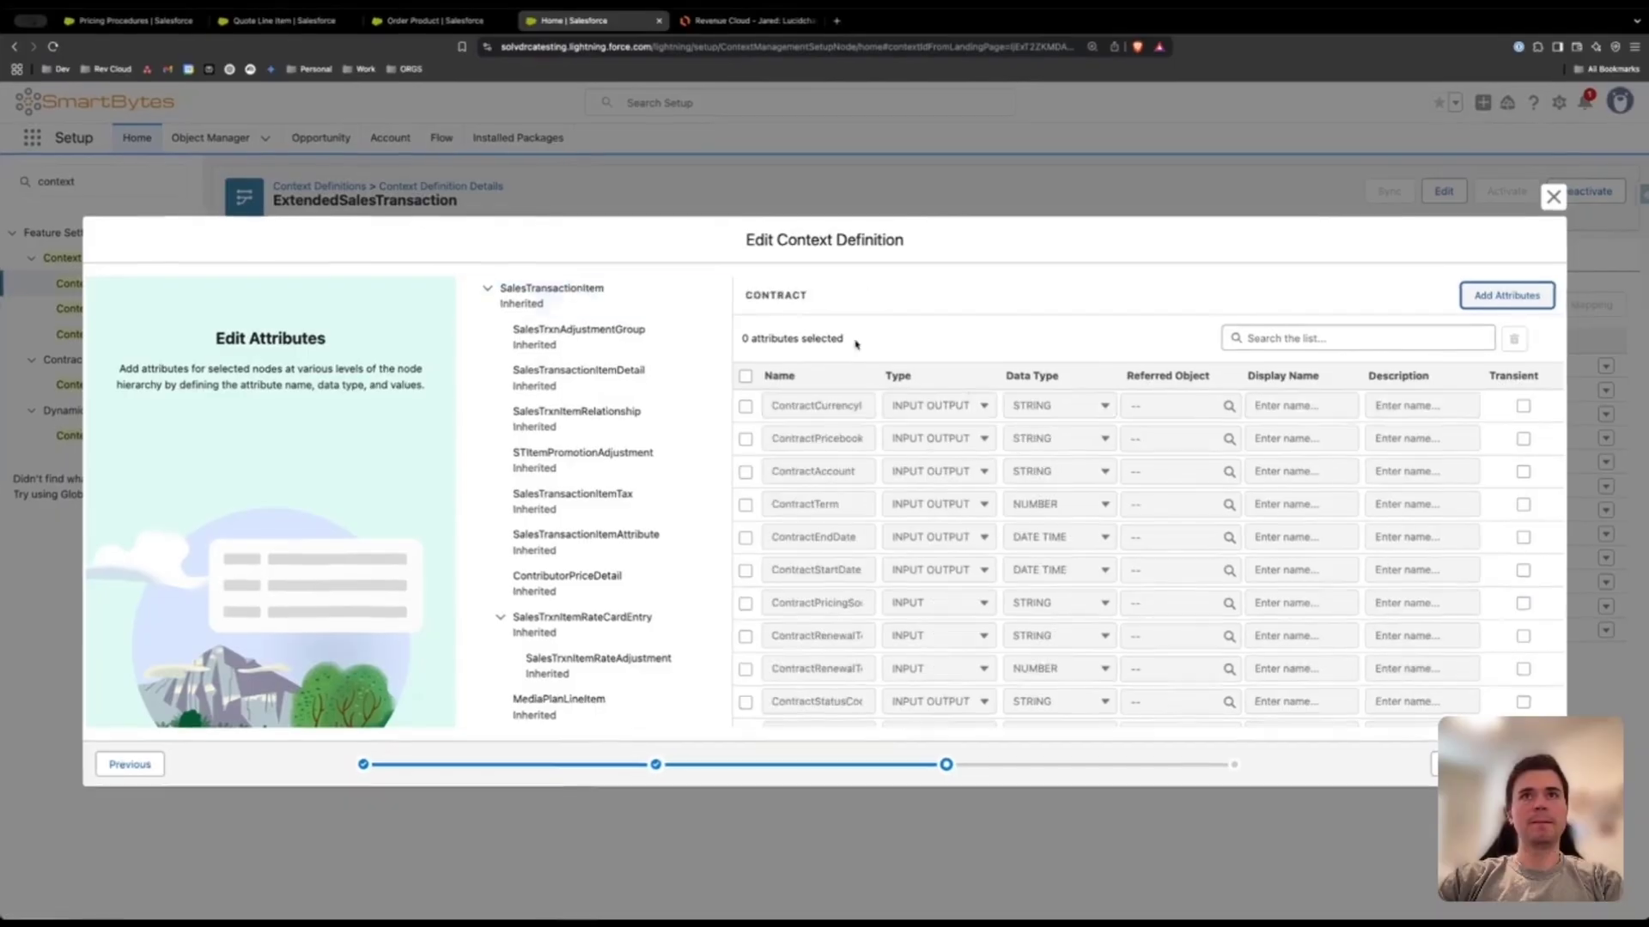
click(1314, 336)
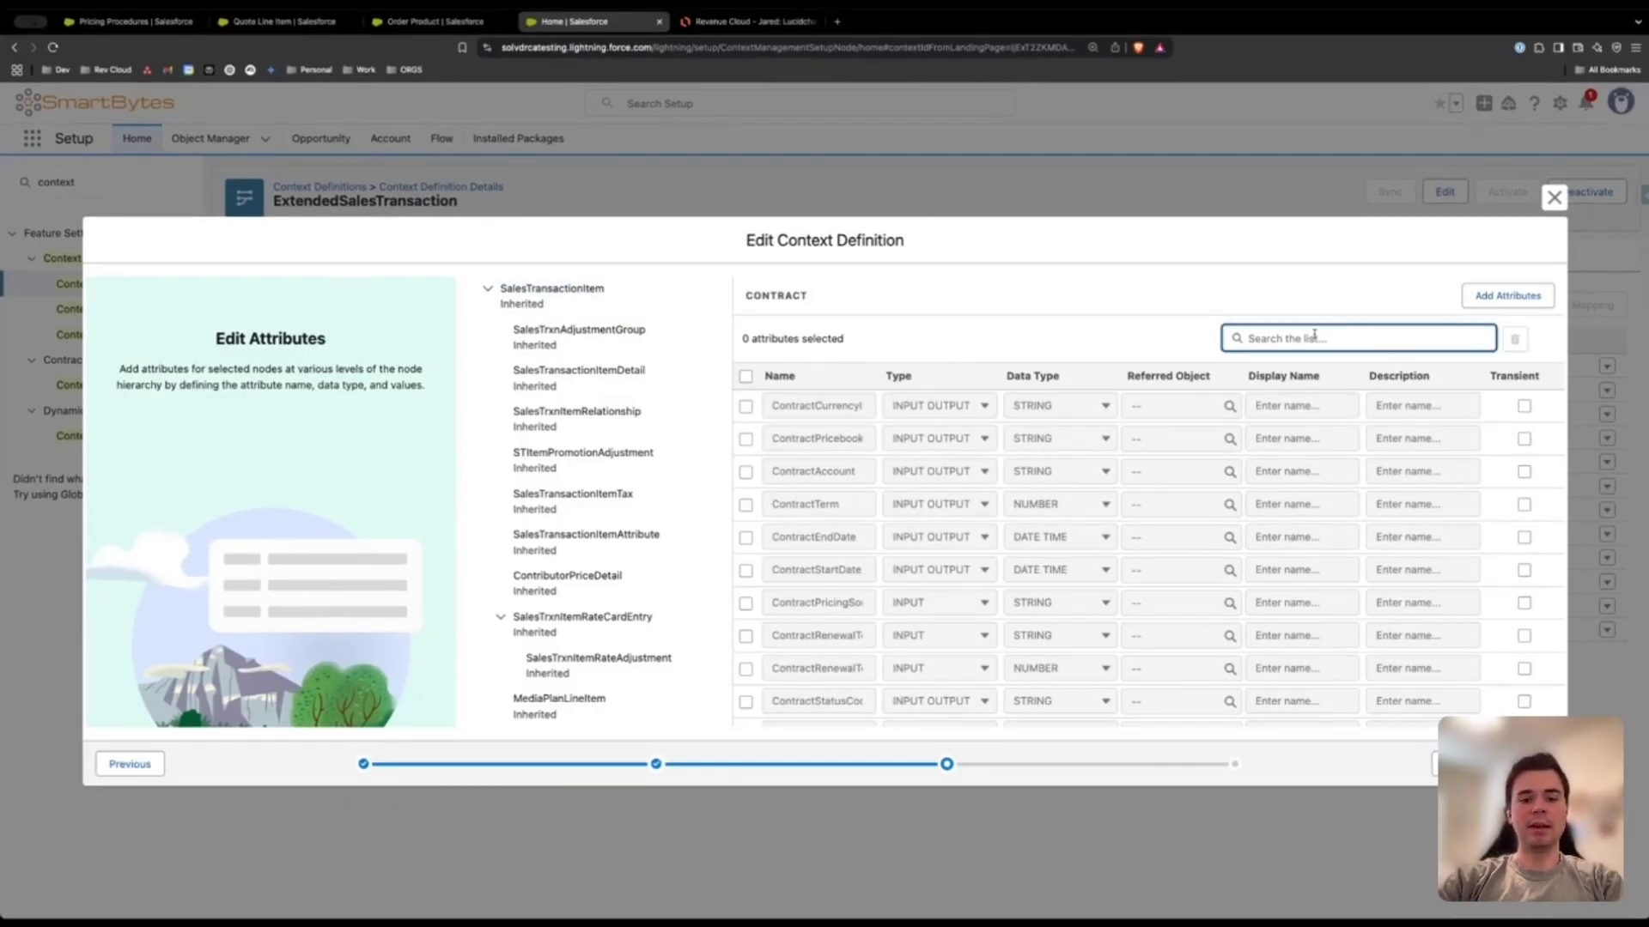
text(inst)
click(549, 292)
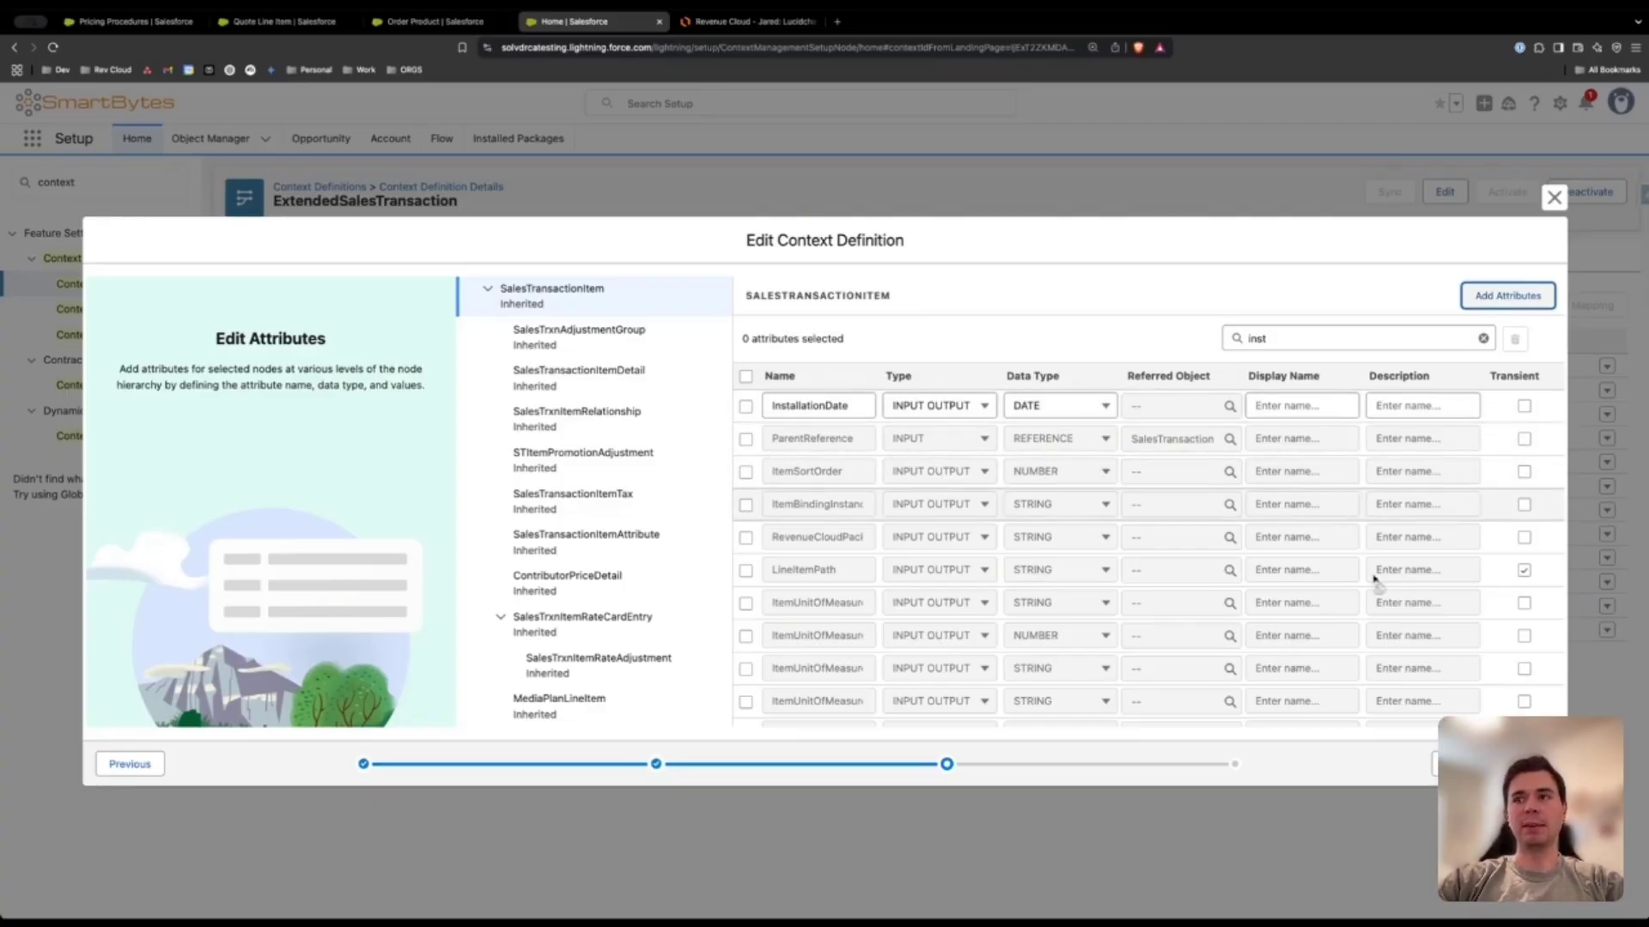
click(1459, 764)
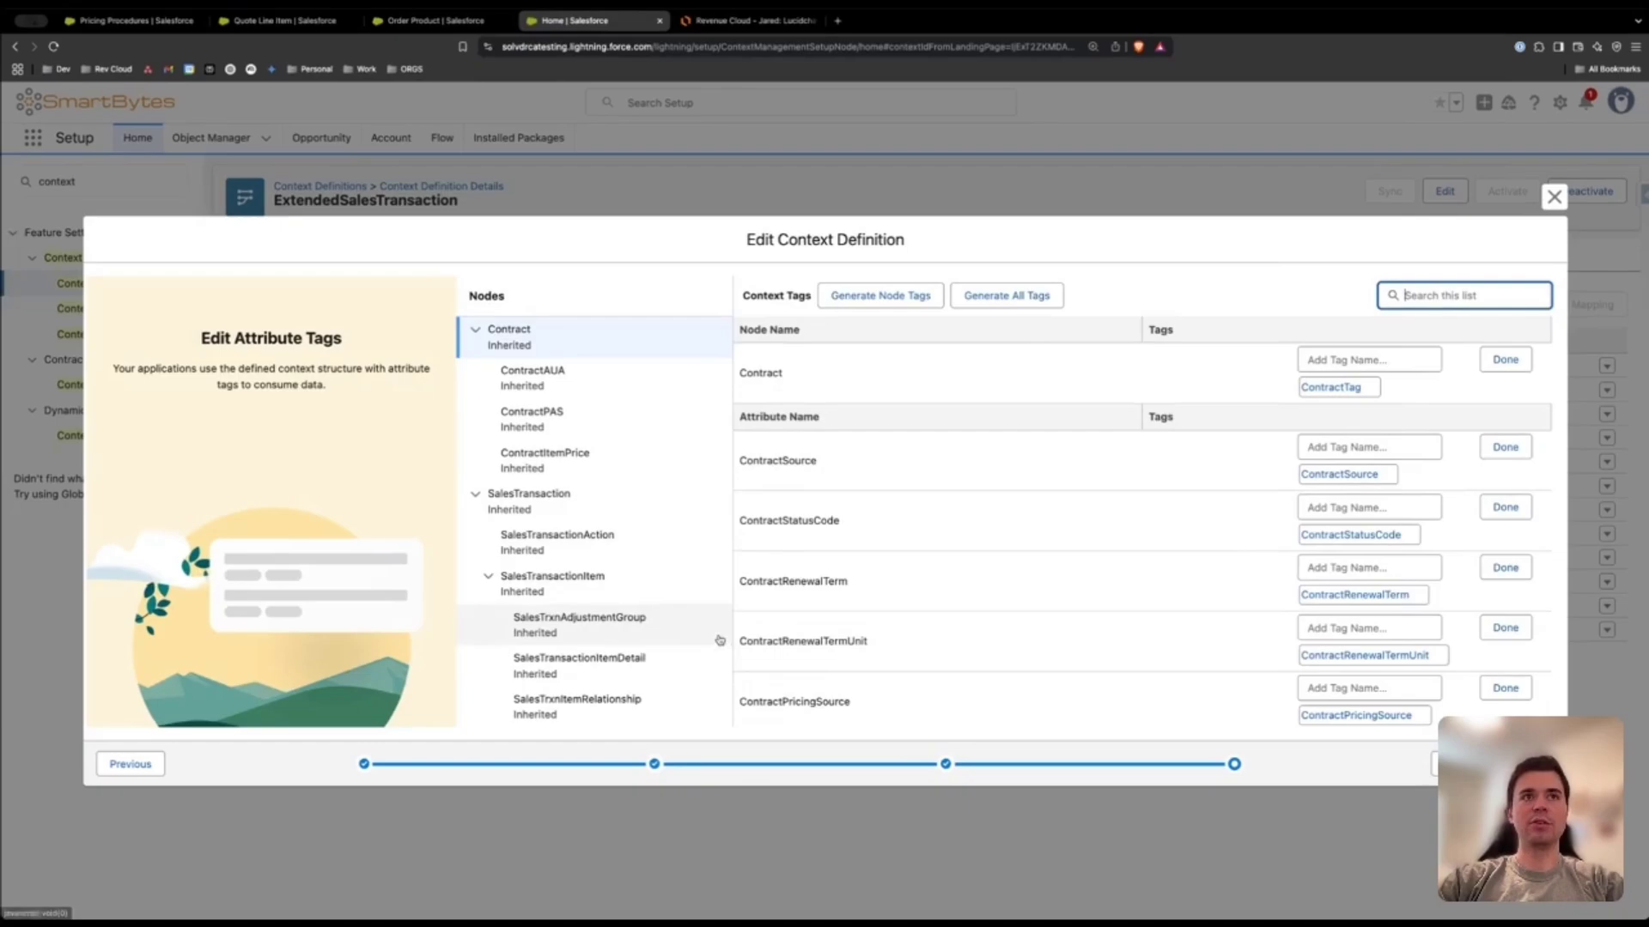
- Confirm SalesTransactionItem's InstallationDate tag, close the definition editor, and go back to Lucidchart
click(521, 584)
scroll(976, 650, down, 10)
scroll(979, 653, down, 10)
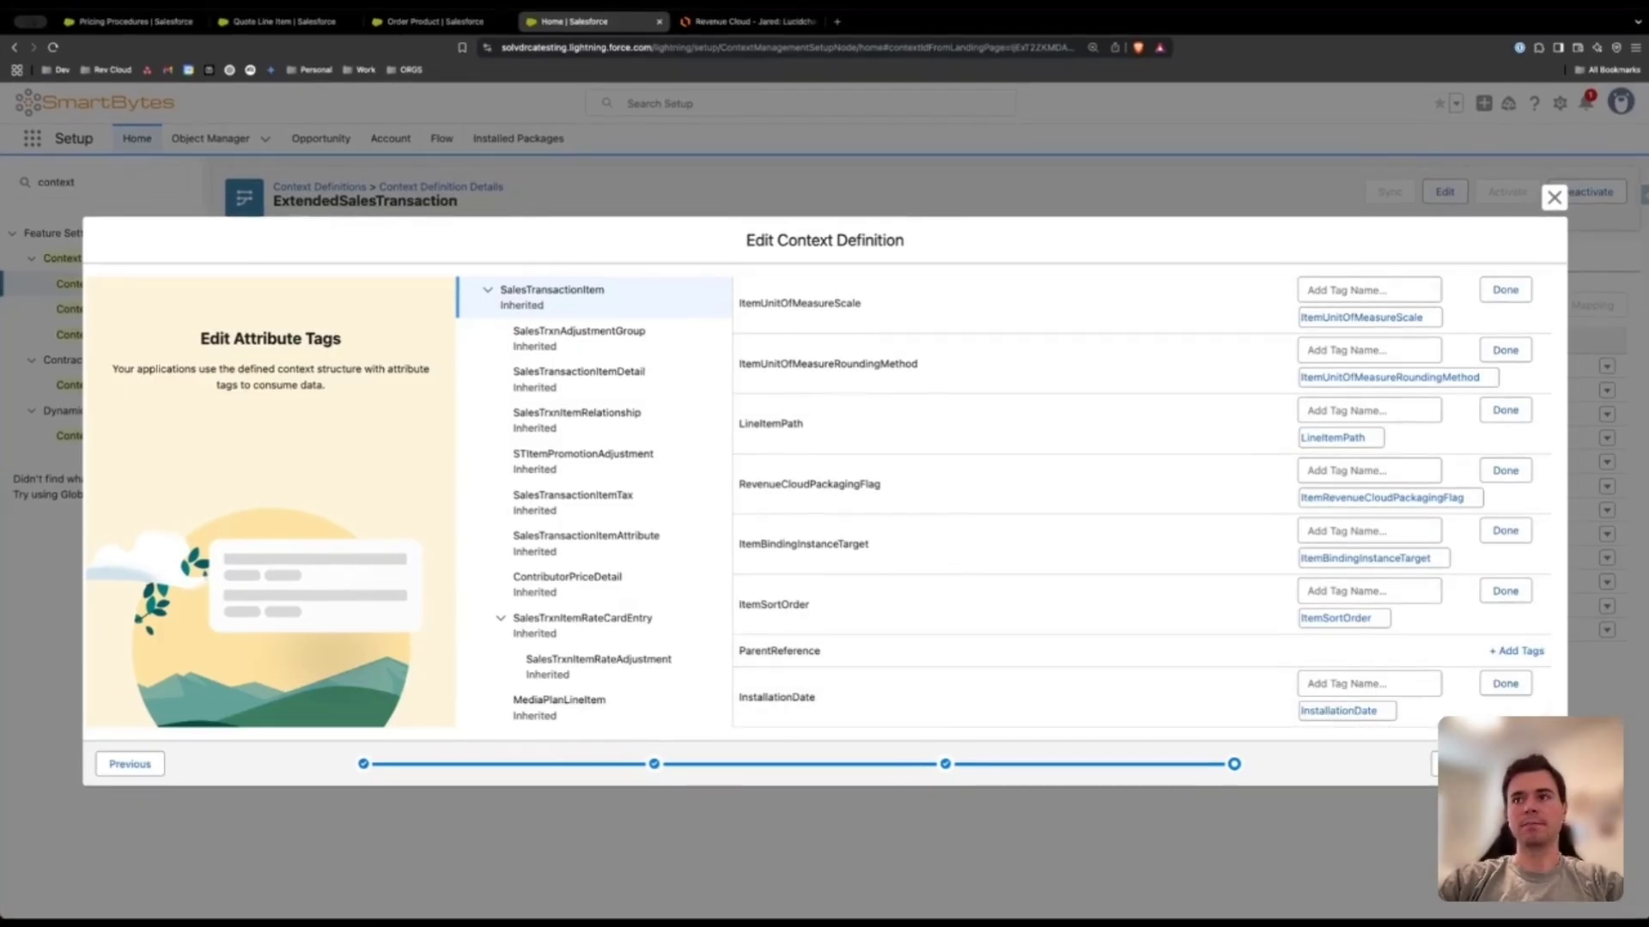
click(1553, 198)
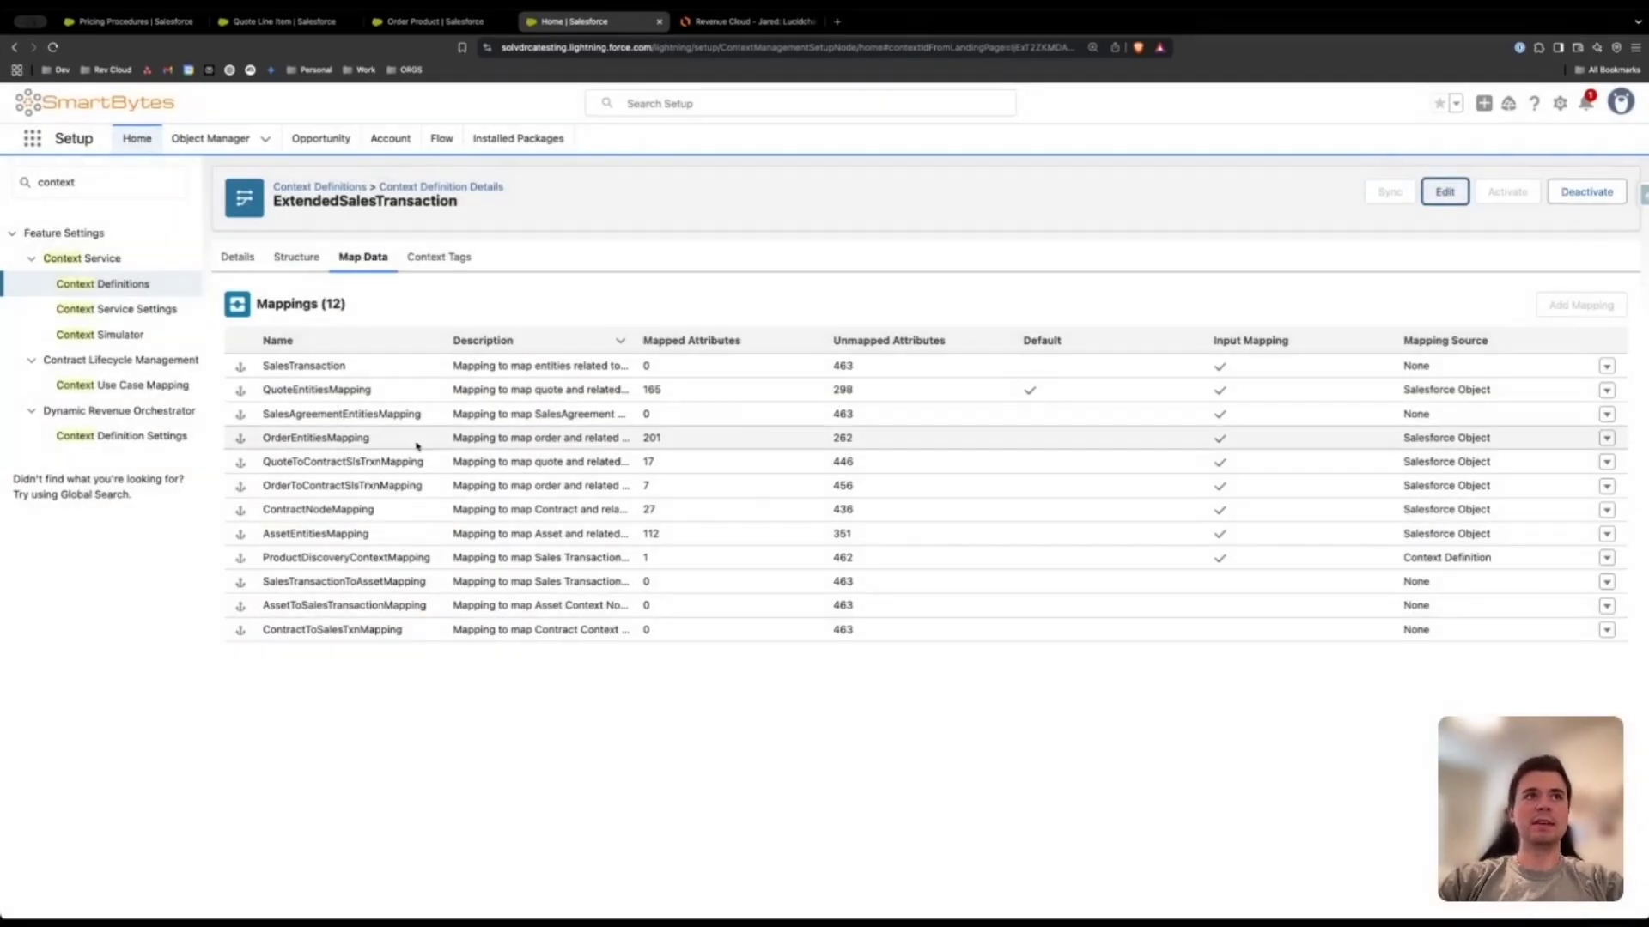
click(743, 21)
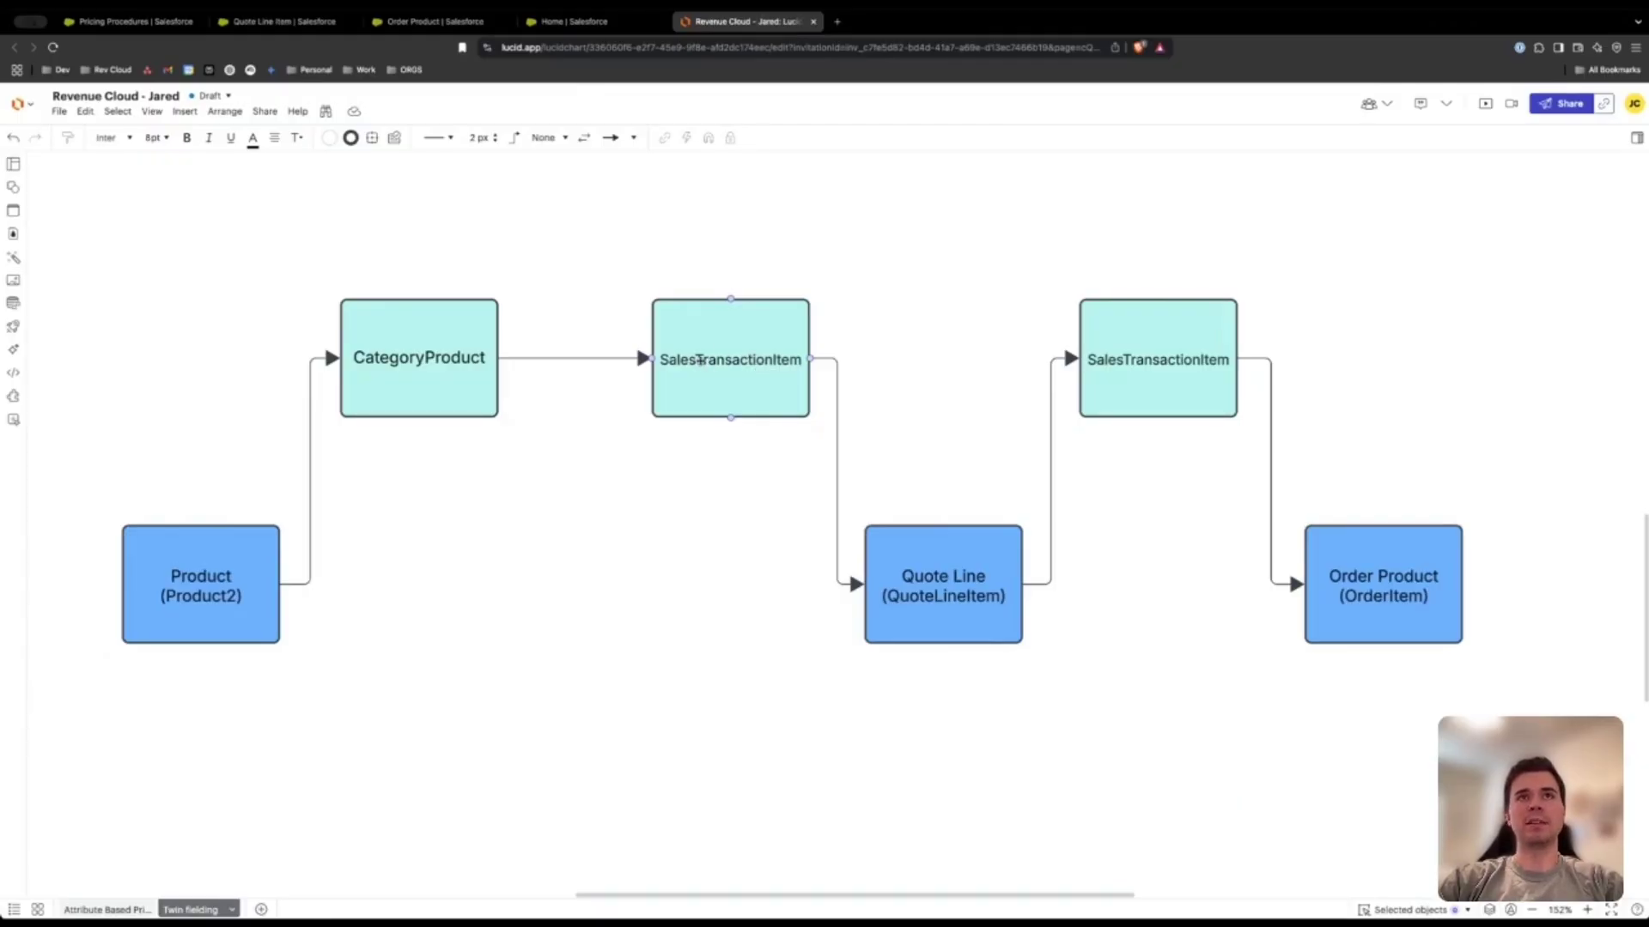
- Open the ExtendedSalesTransaction QuoteEntitiesMapping in the mapping builder
click(436, 23)
click(573, 22)
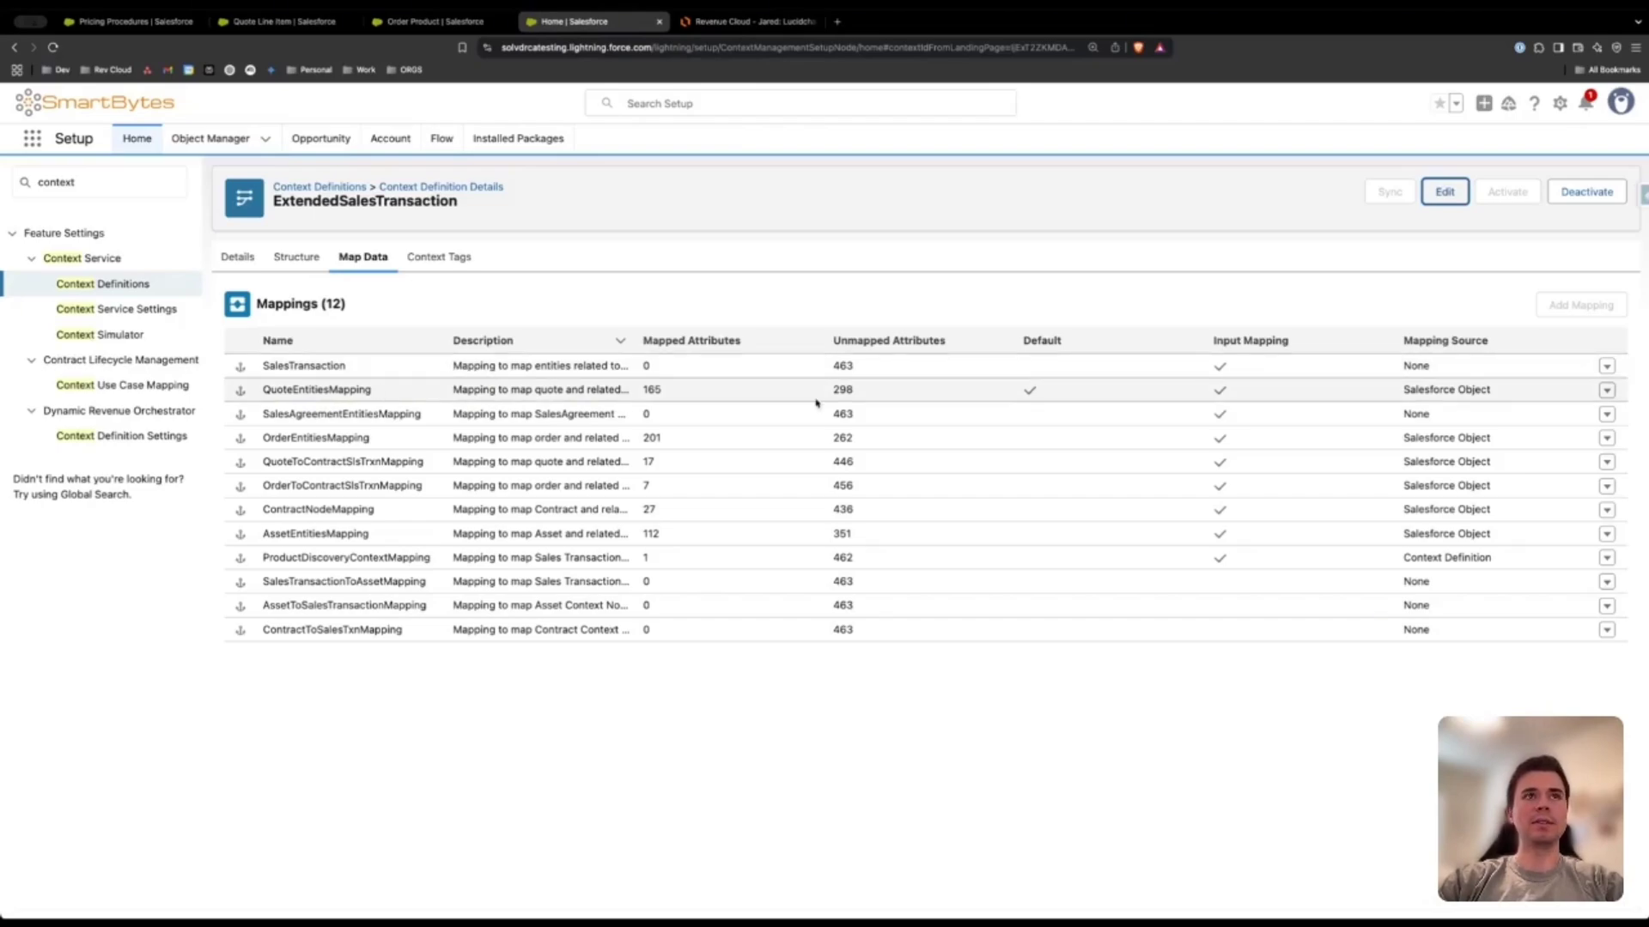
click(1607, 389)
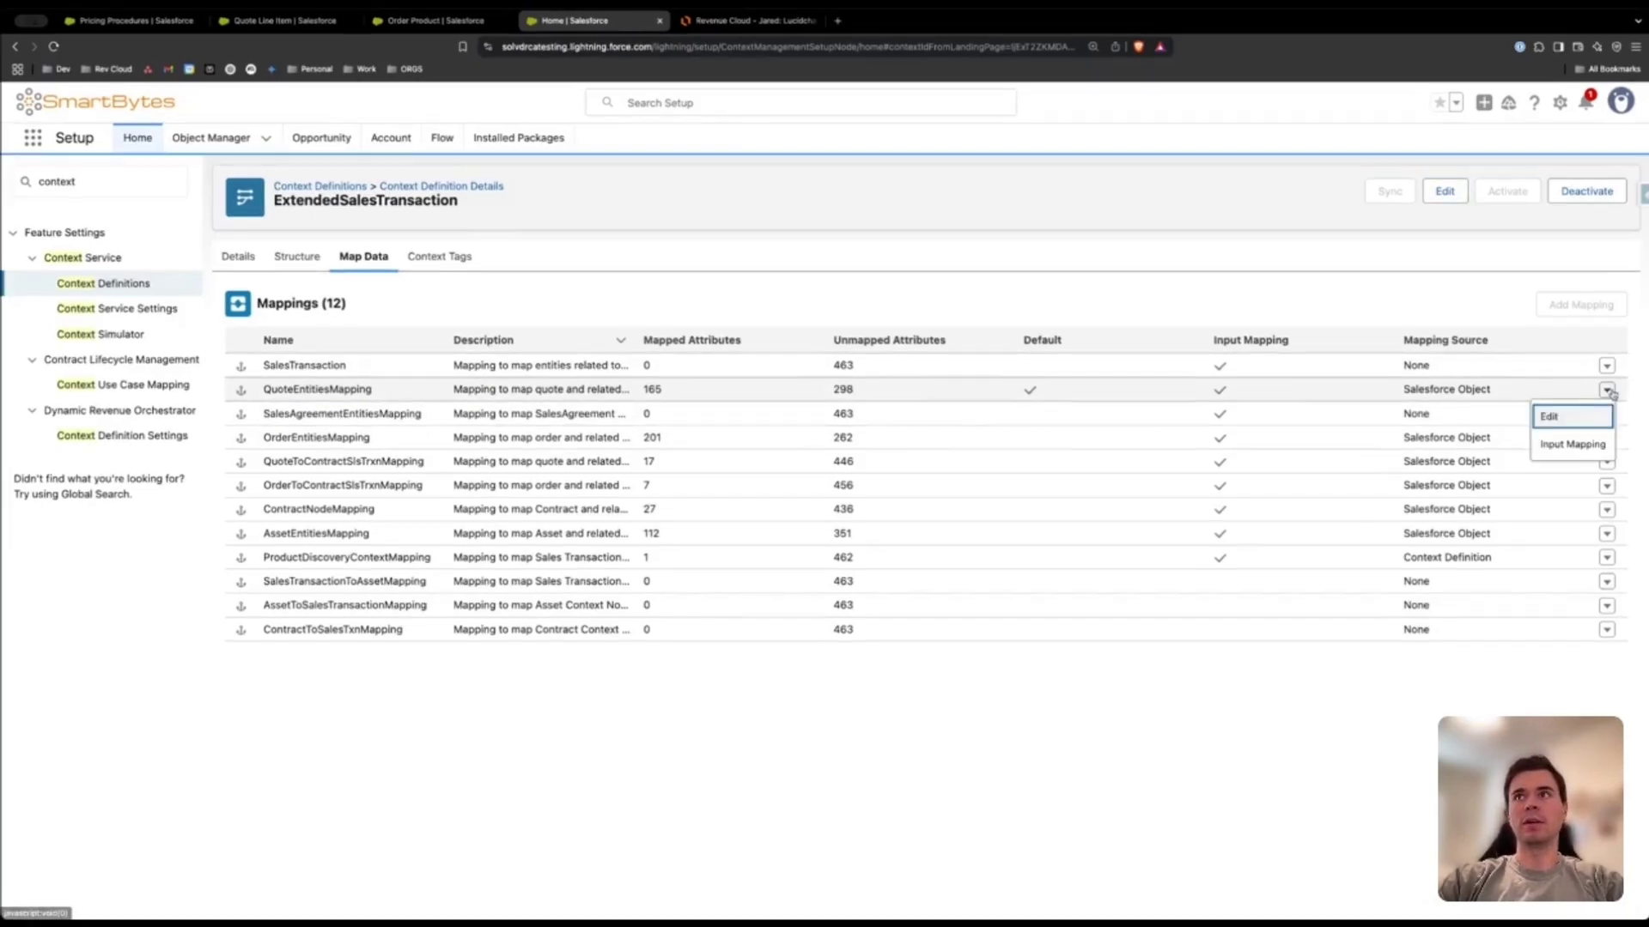
click(1568, 420)
click(1125, 670)
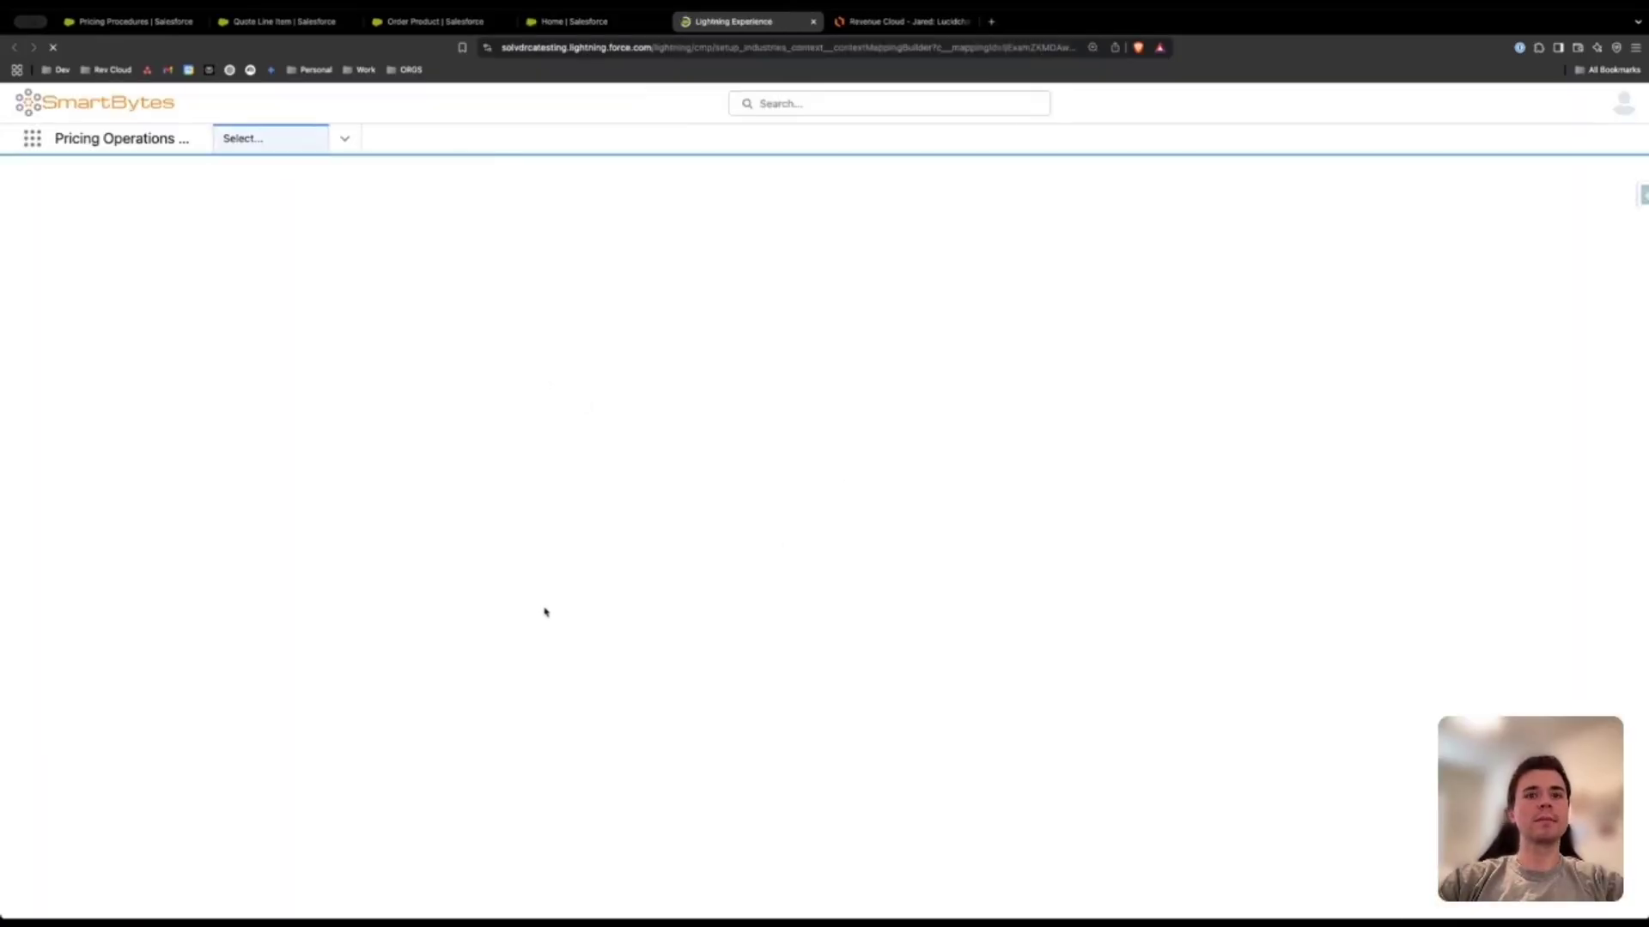
- Filter both panels by 'install' to verify InstallationDate maps to QuoteLineItem Installation_Date__c
click(223, 316)
text(install)
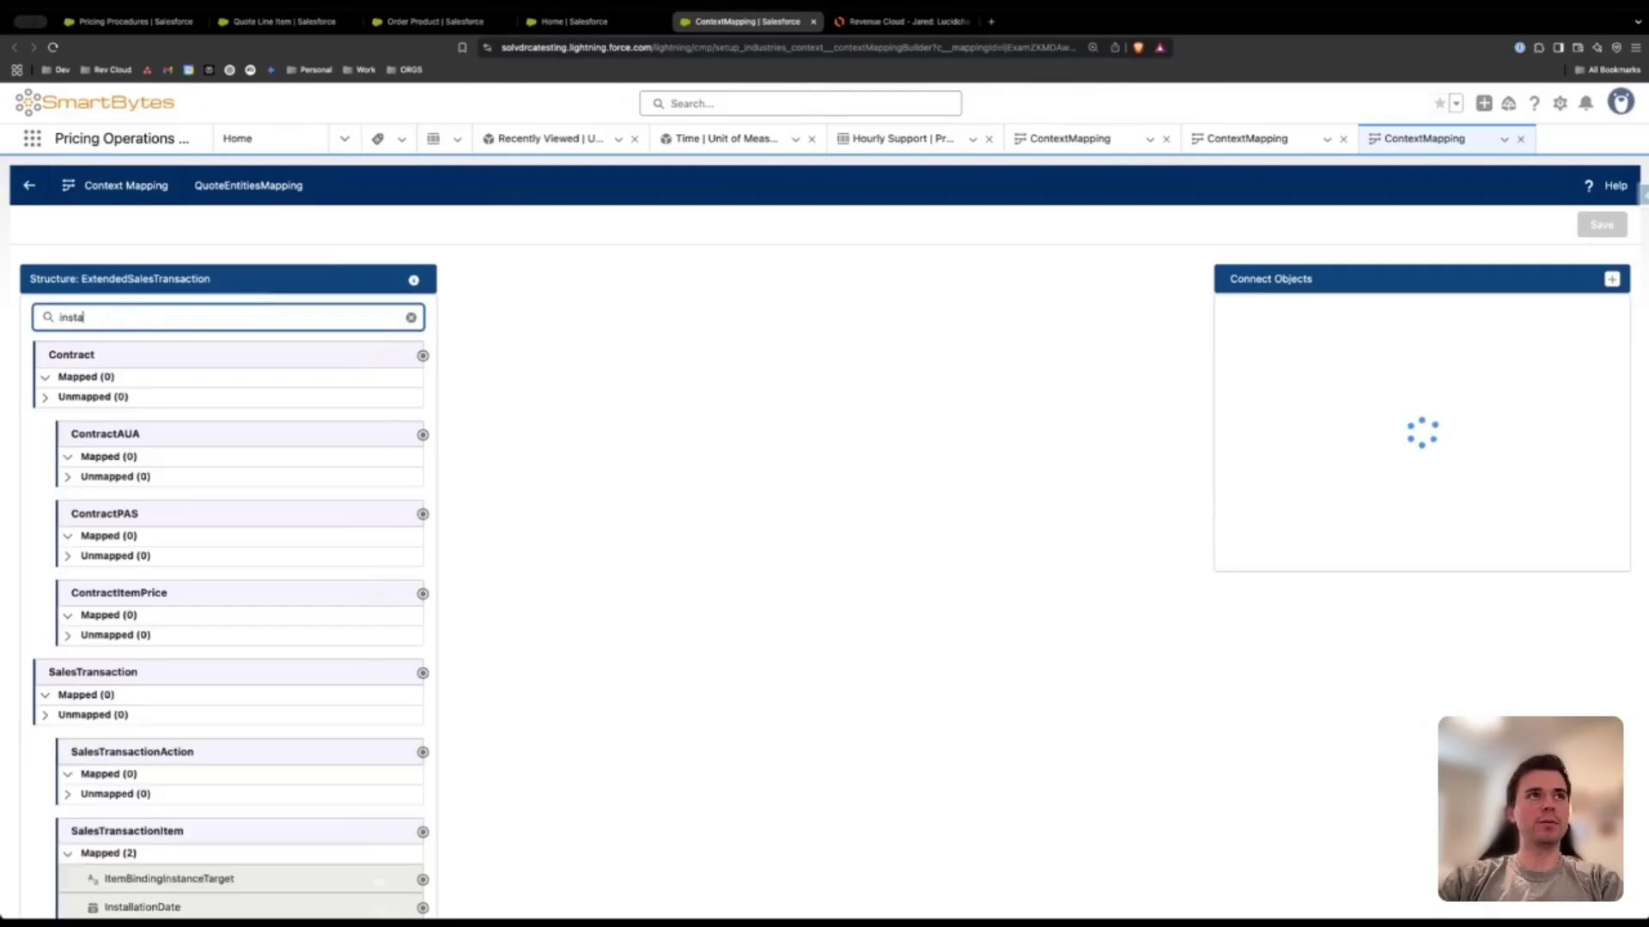
click(1345, 318)
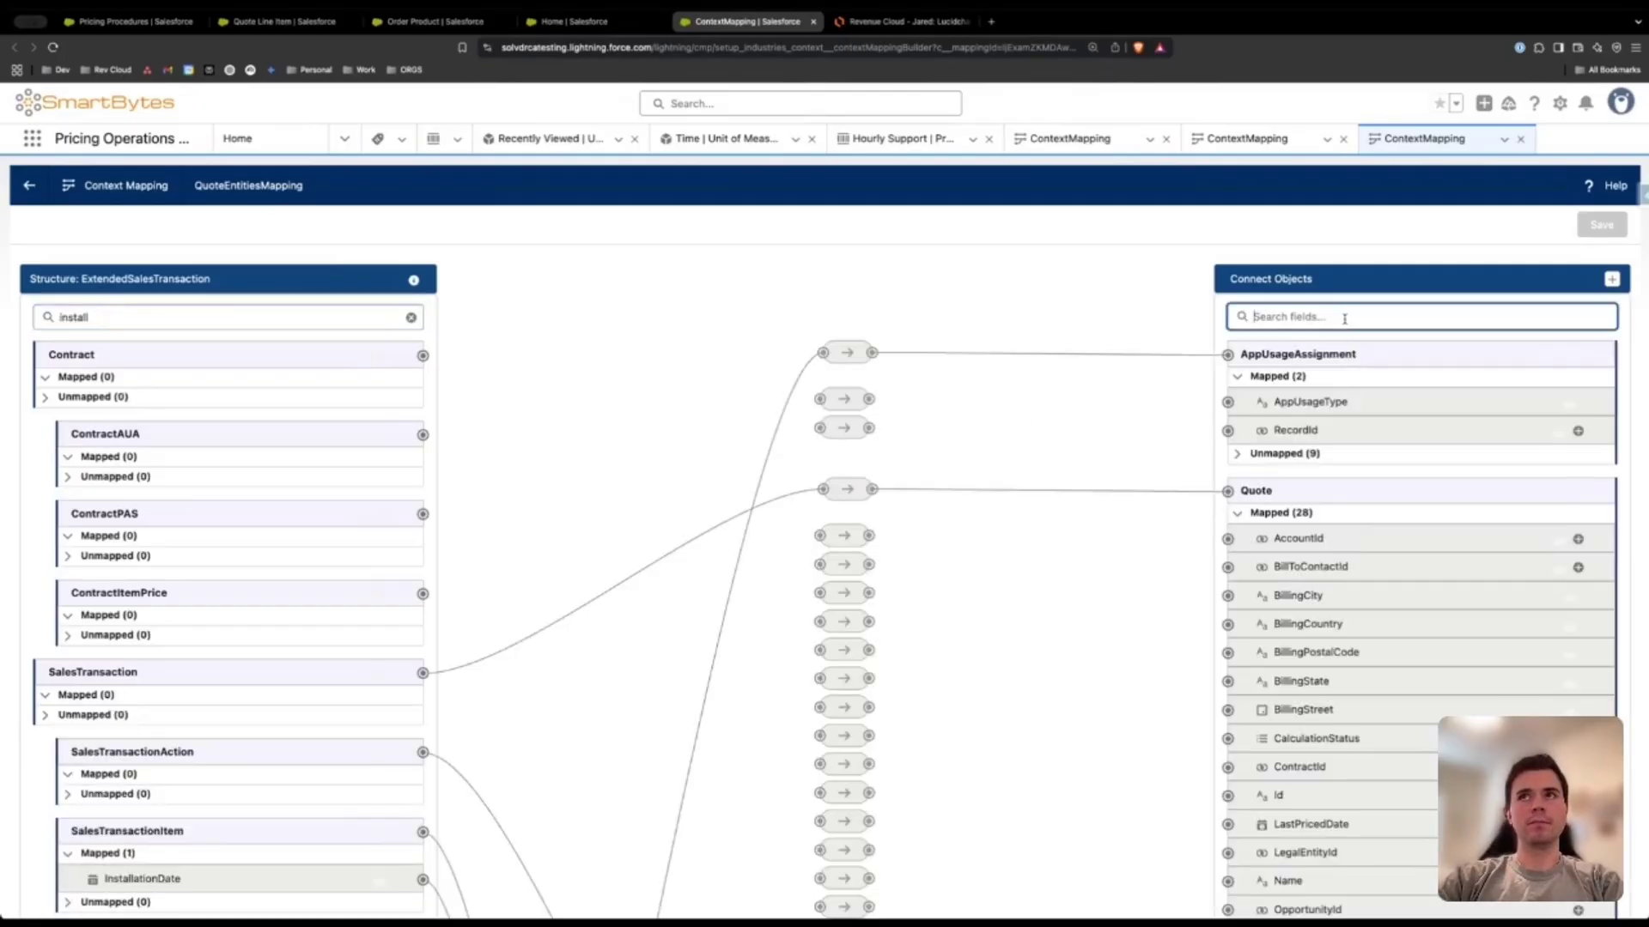
text(inst)
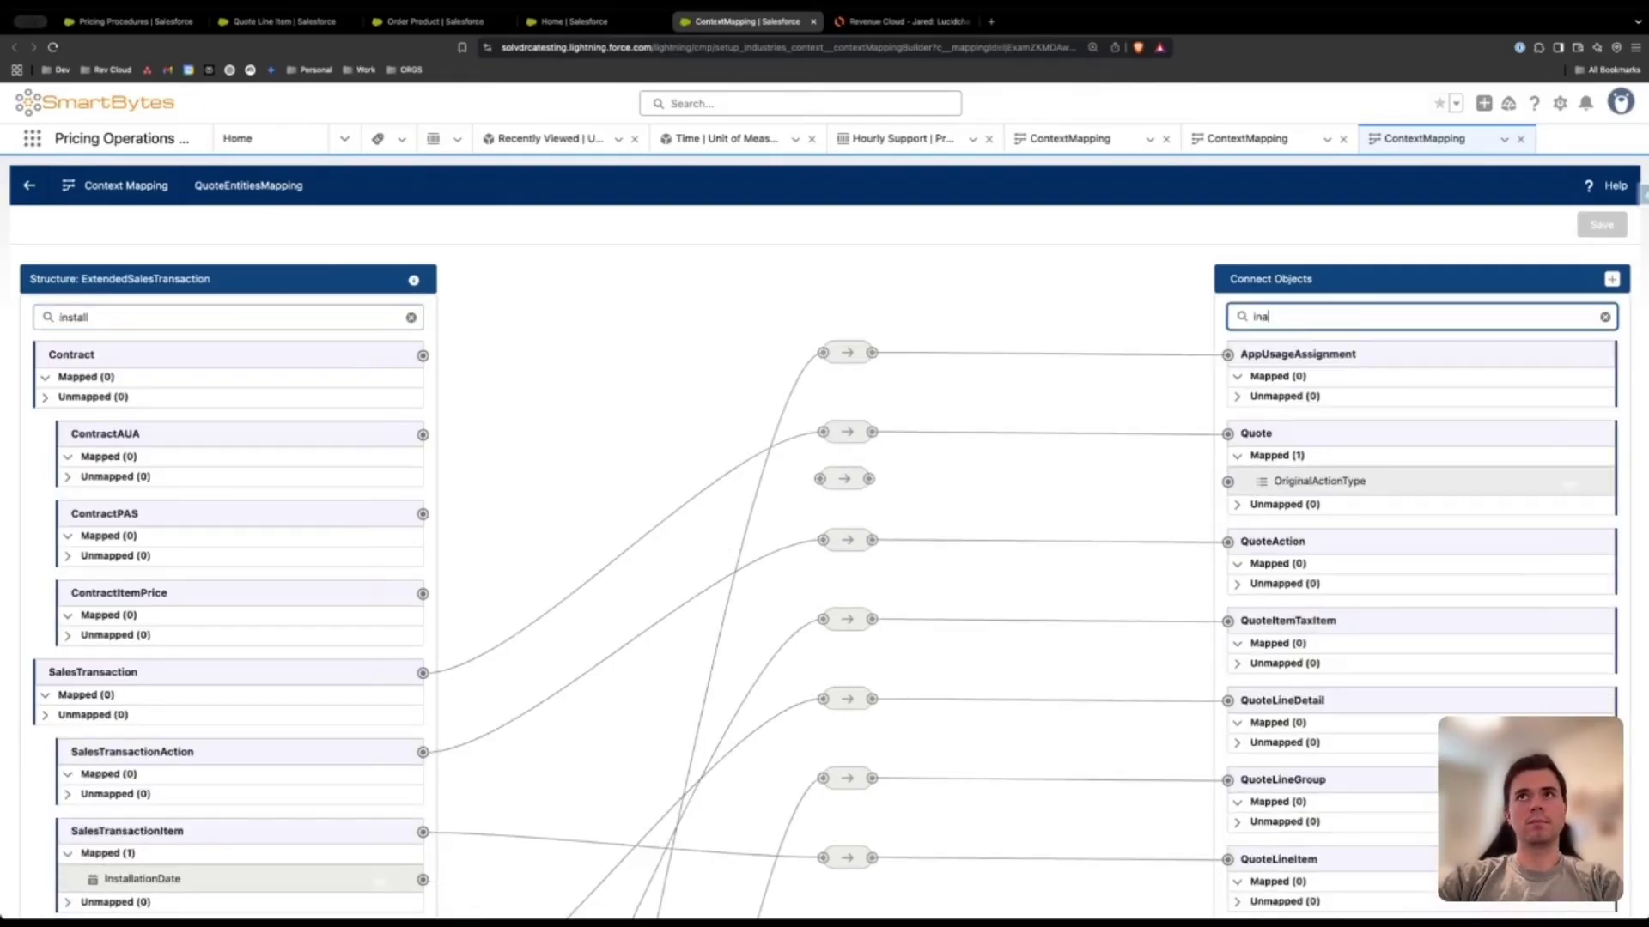
text(all)
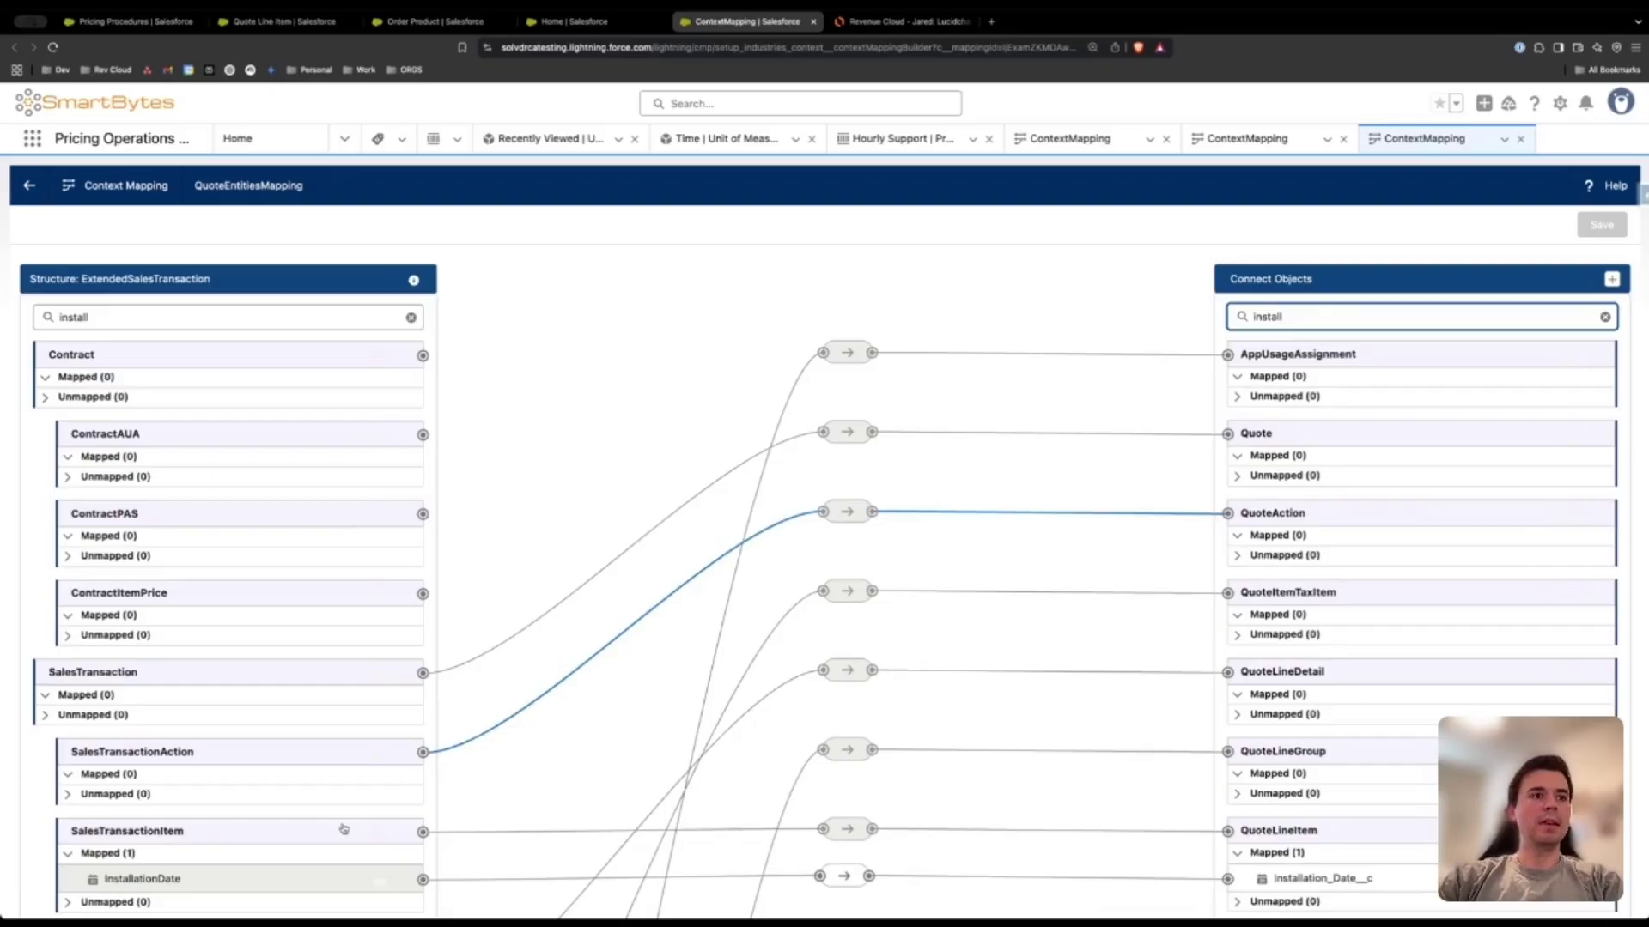
scroll(151, 775, down, 2)
scroll(151, 775, down, 1)
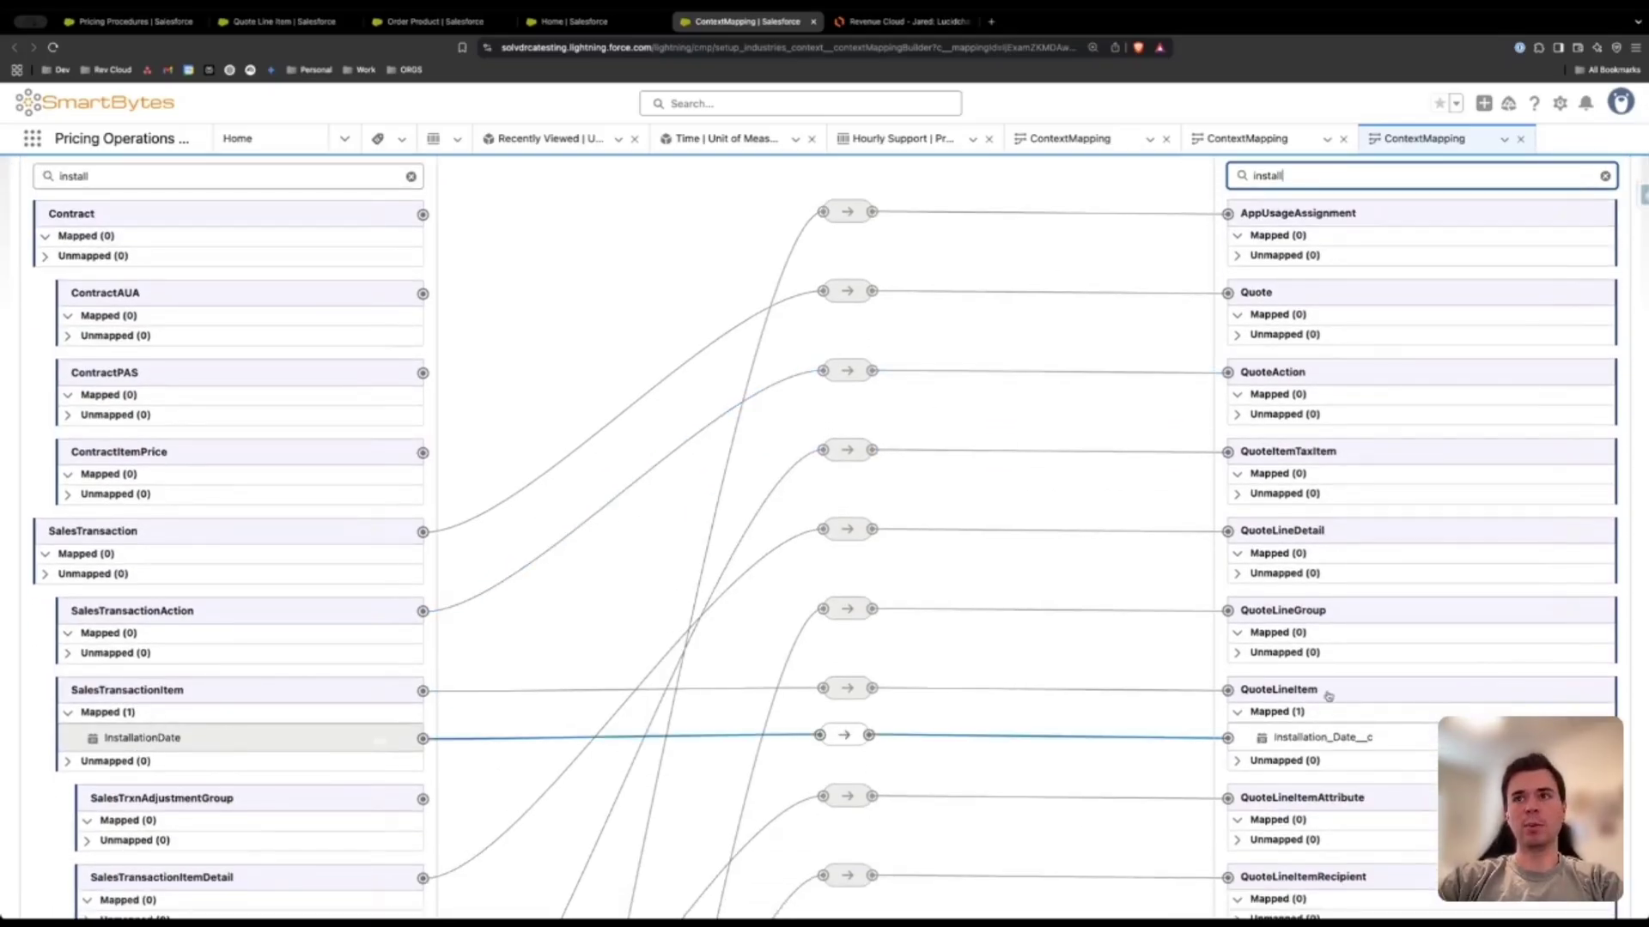
scroll(1029, 641, up, 3)
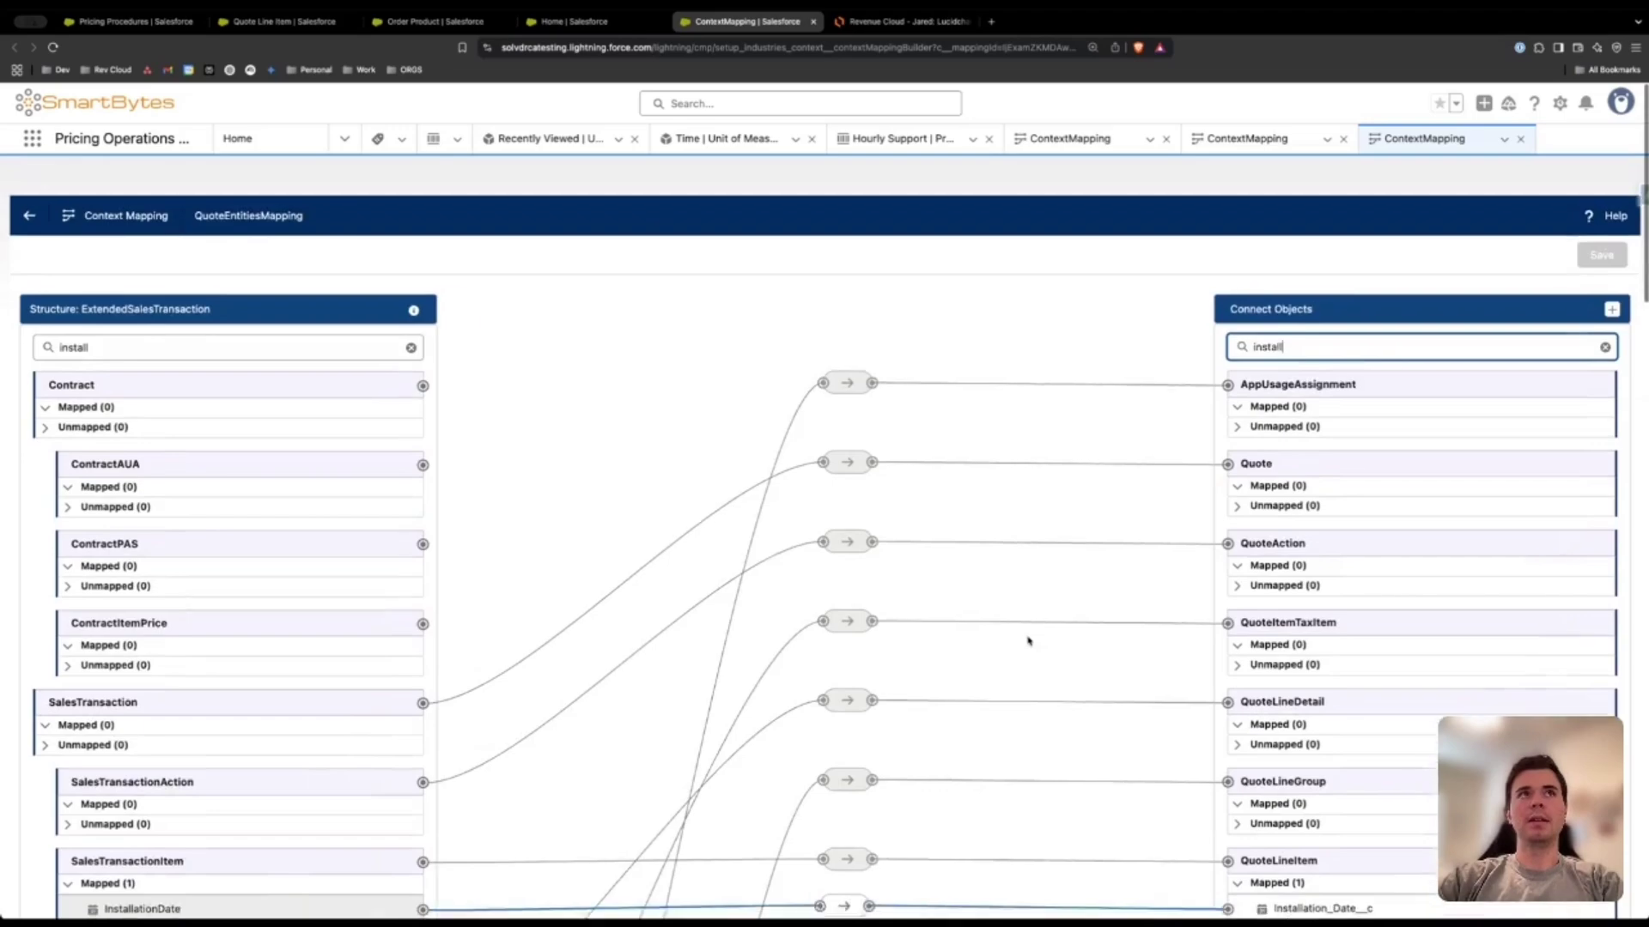
click(26, 191)
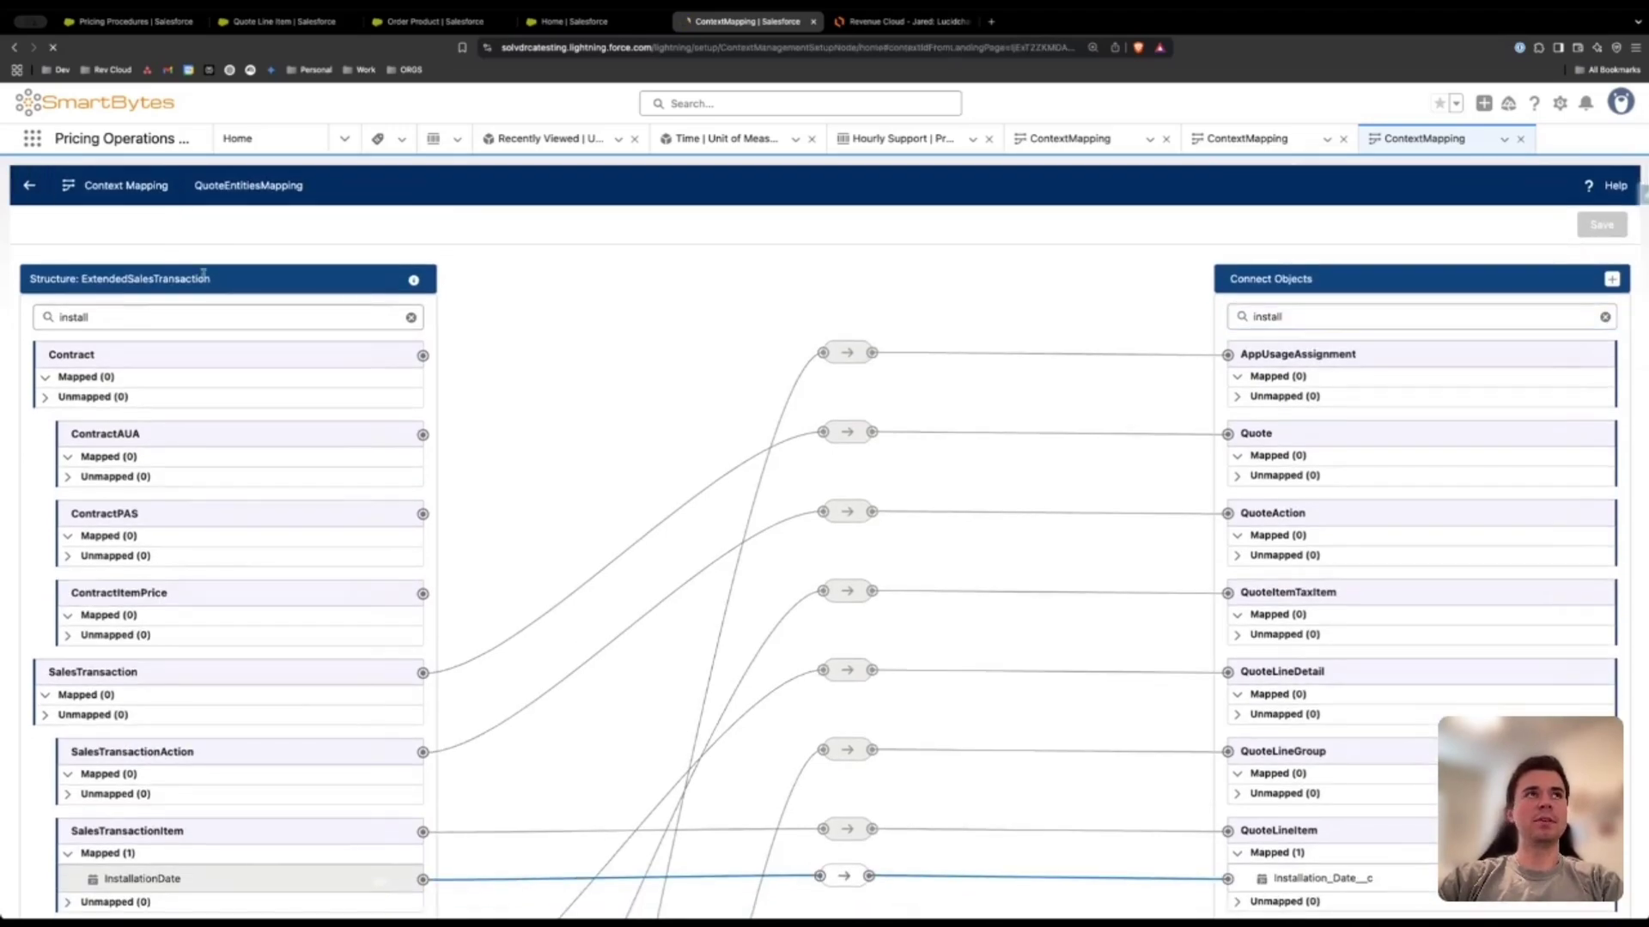
click(897, 22)
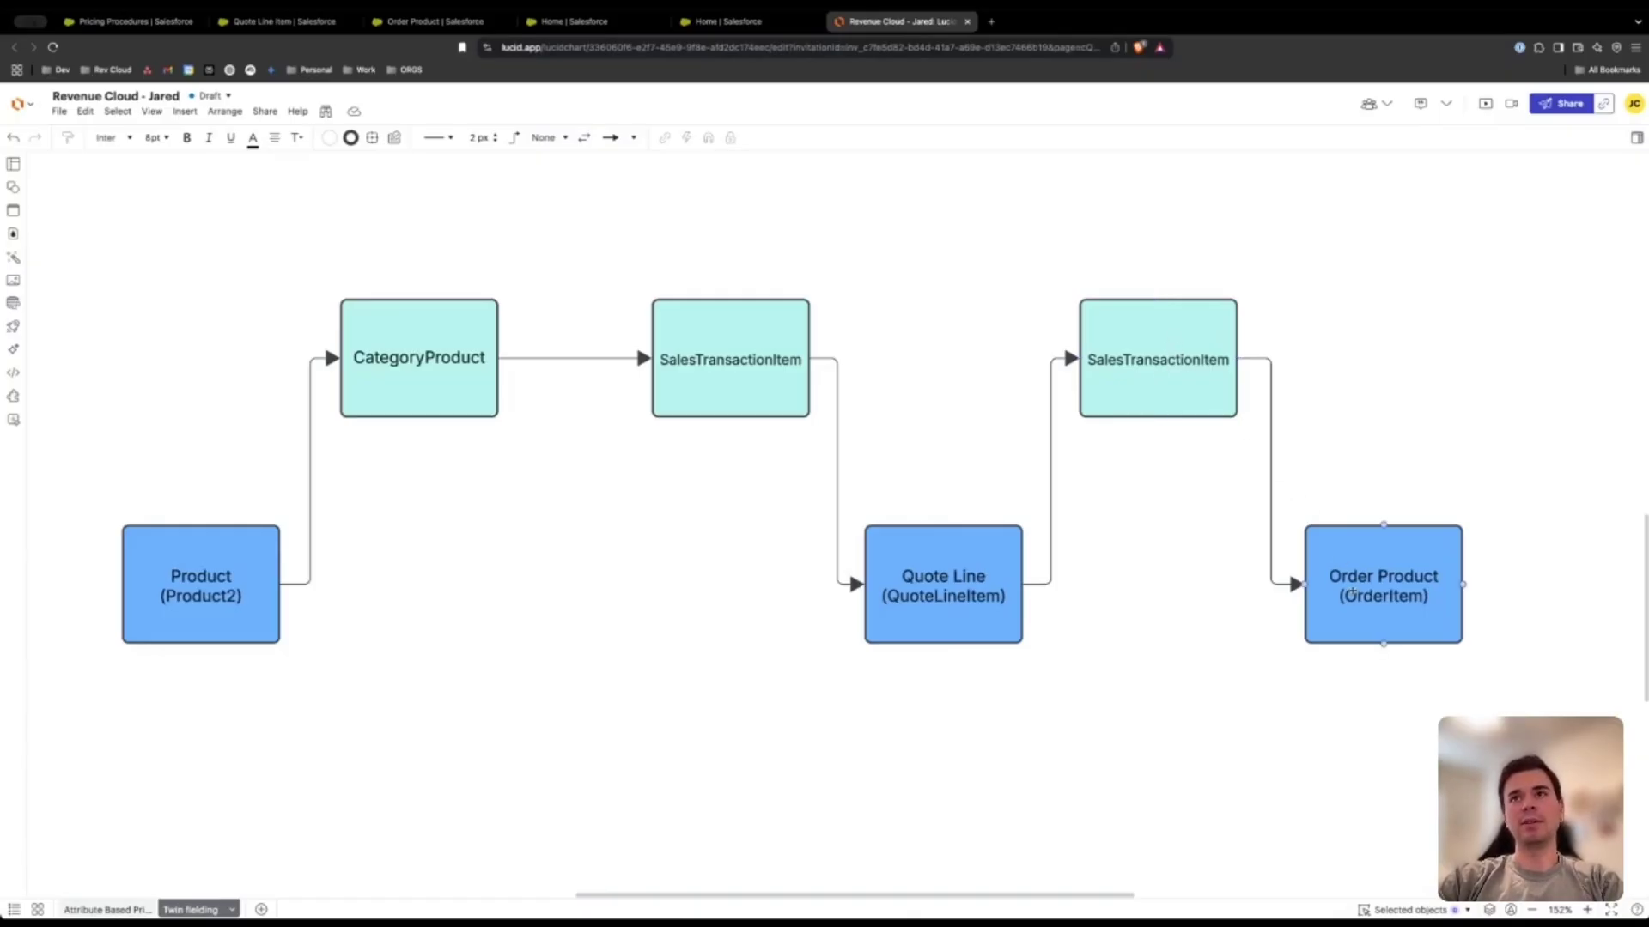
click(681, 31)
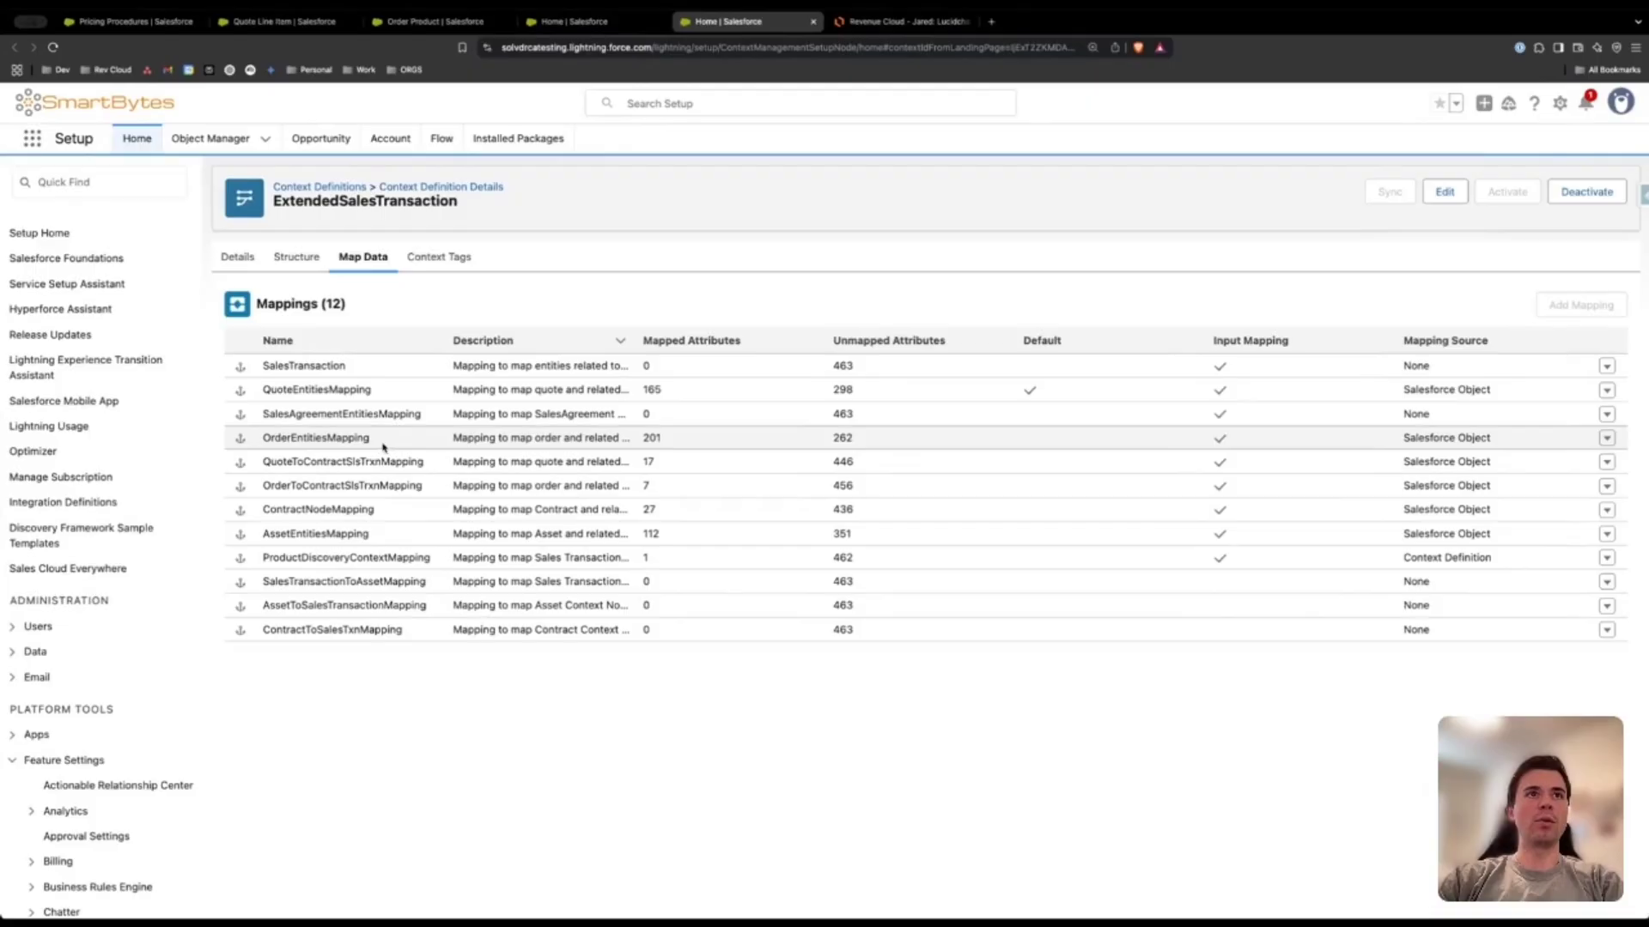
- Edit OrderEntitiesMapping and confirm InstallationDate maps to OrderItem Installation_Date__c, then revisit the diagram
click(1604, 438)
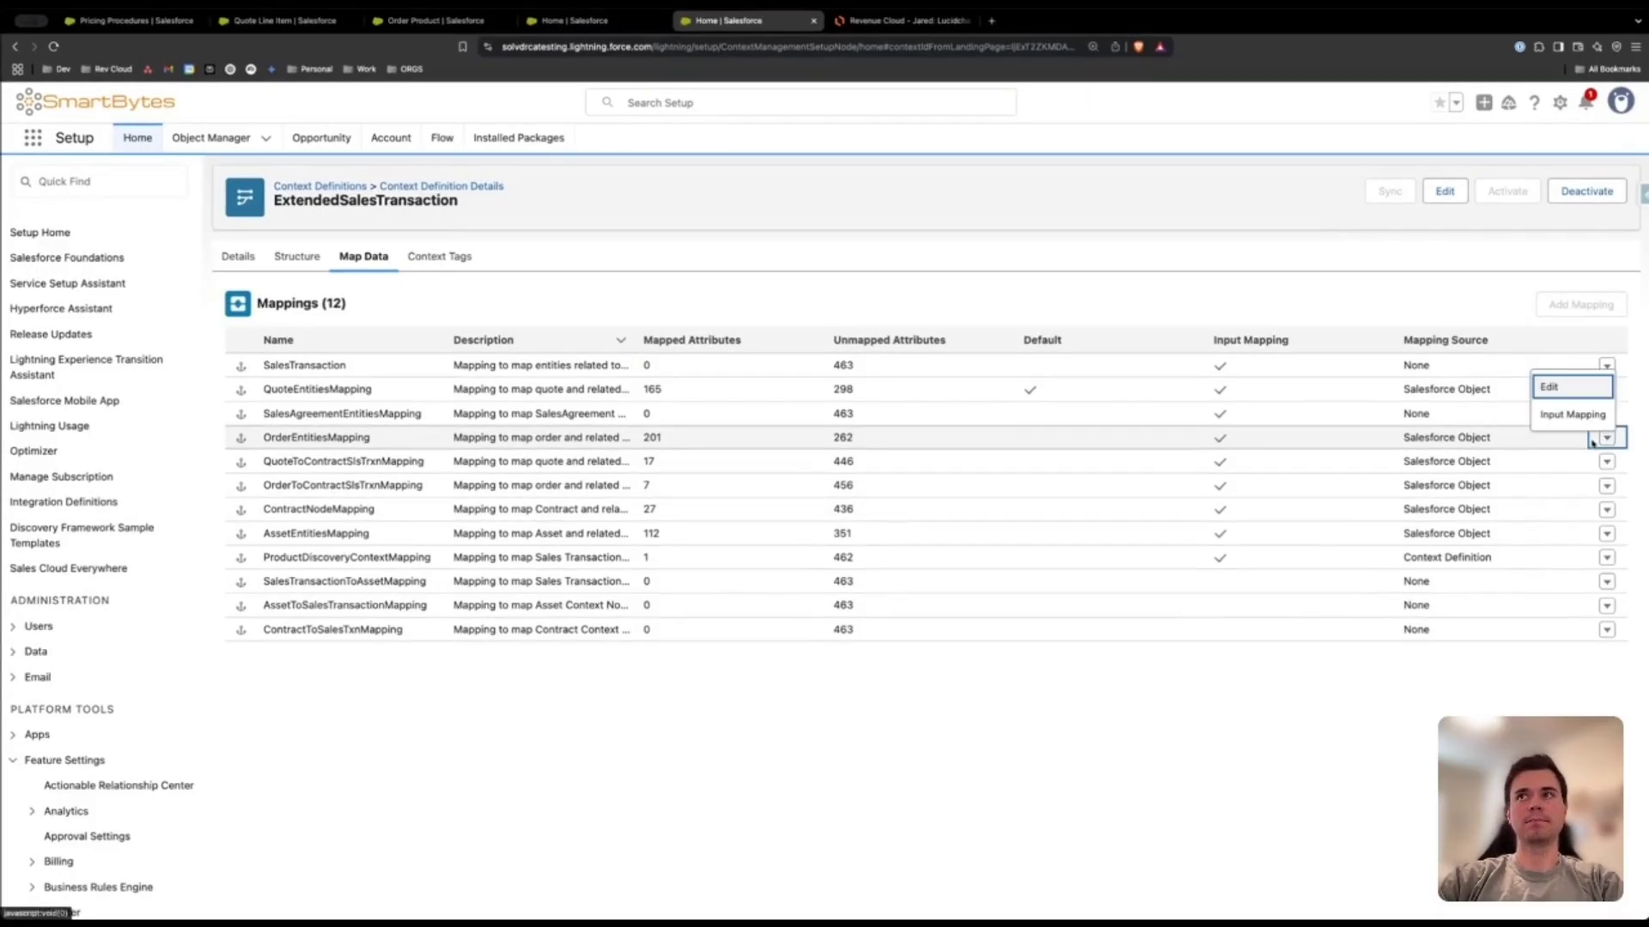
click(1552, 387)
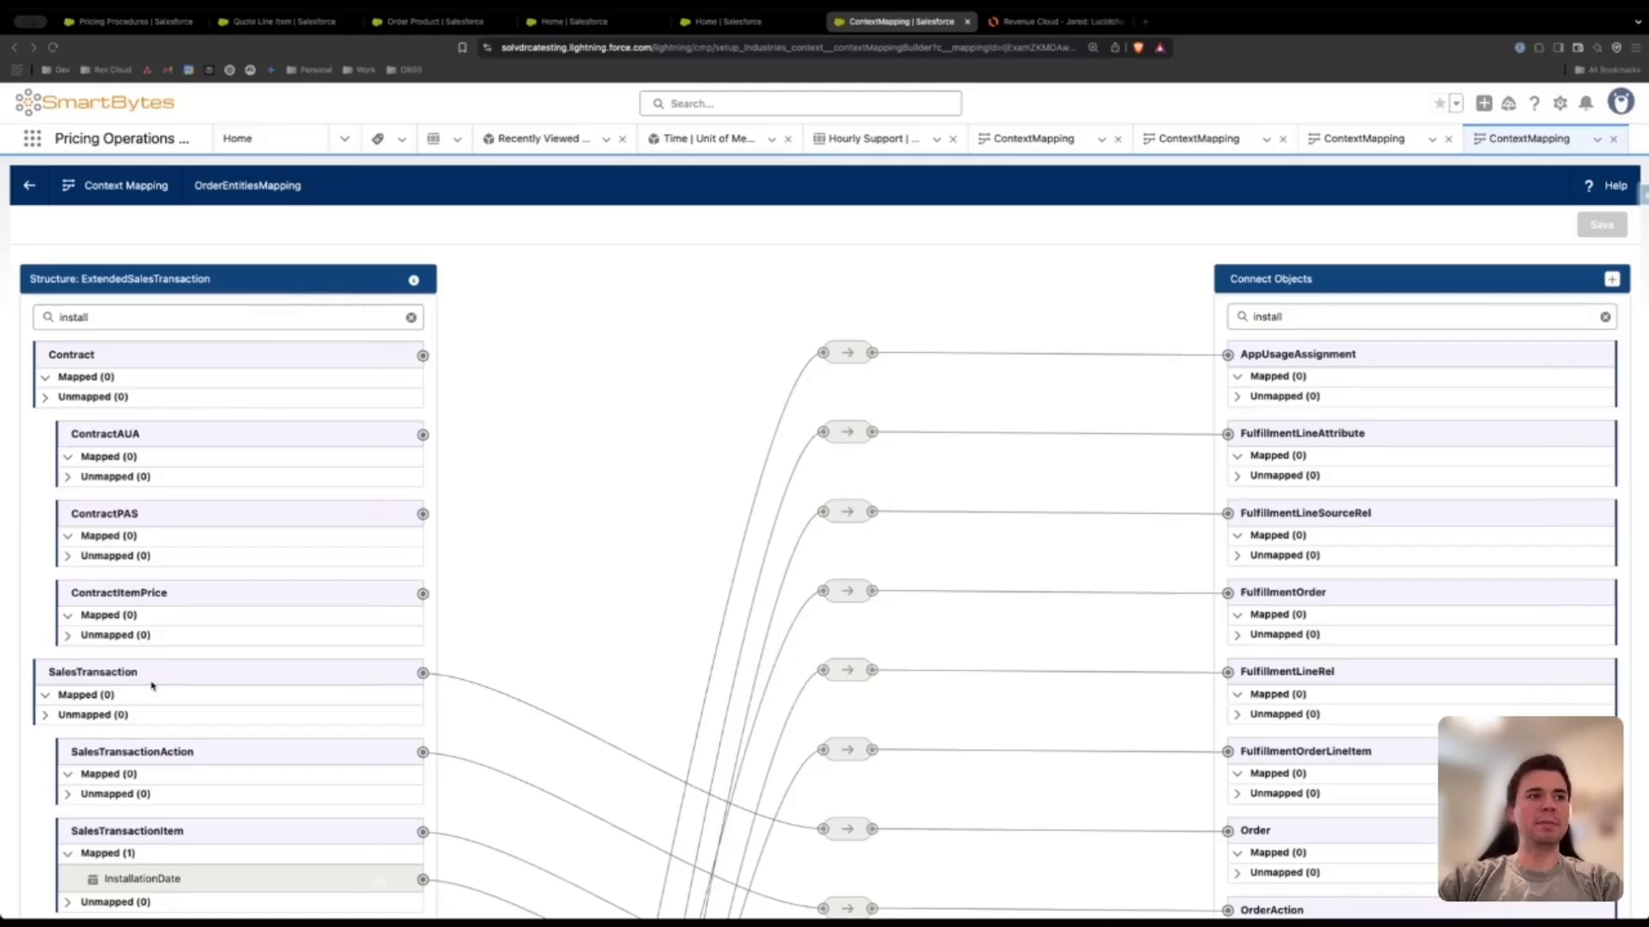
scroll(147, 684, down, 3)
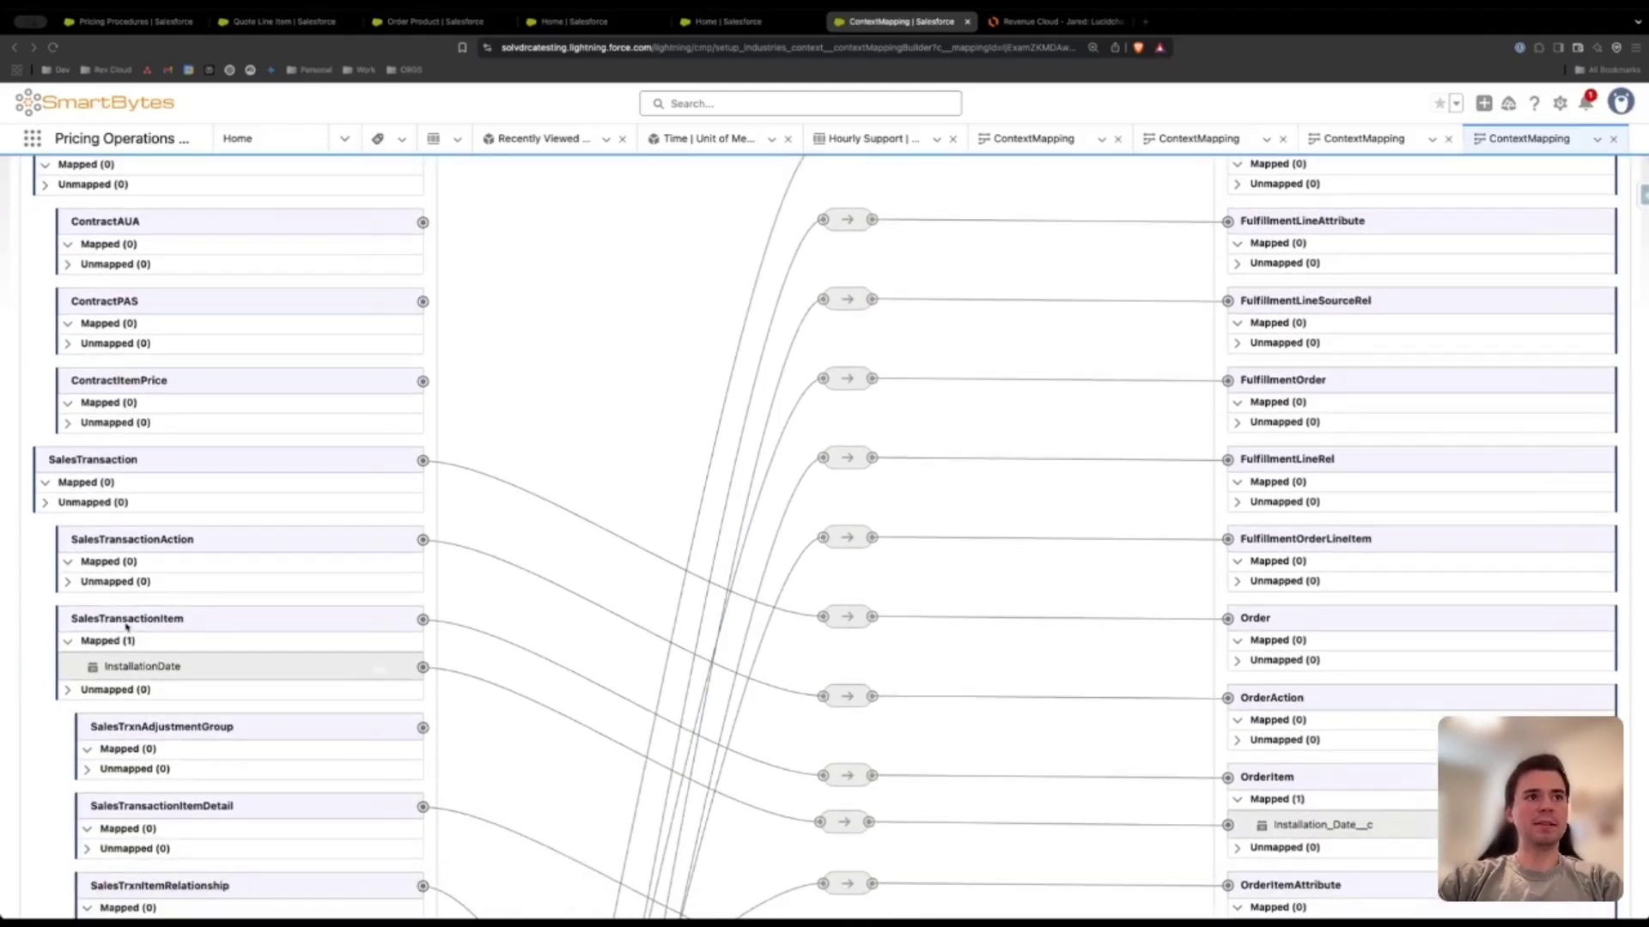
scroll(126, 669, down, 1)
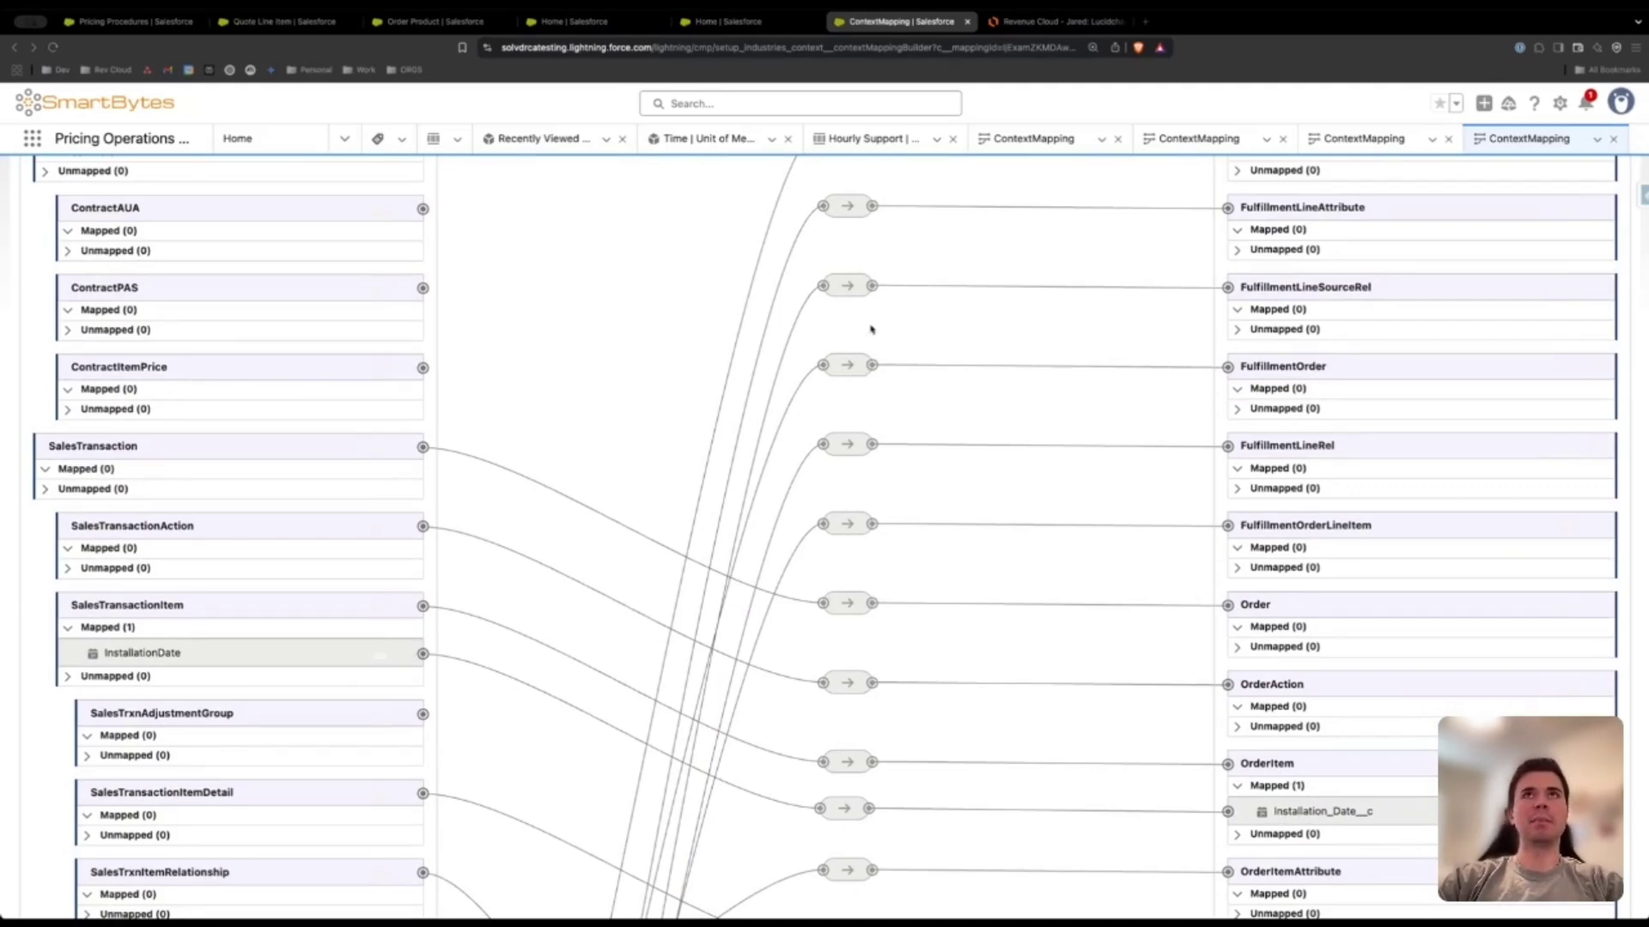
click(1050, 23)
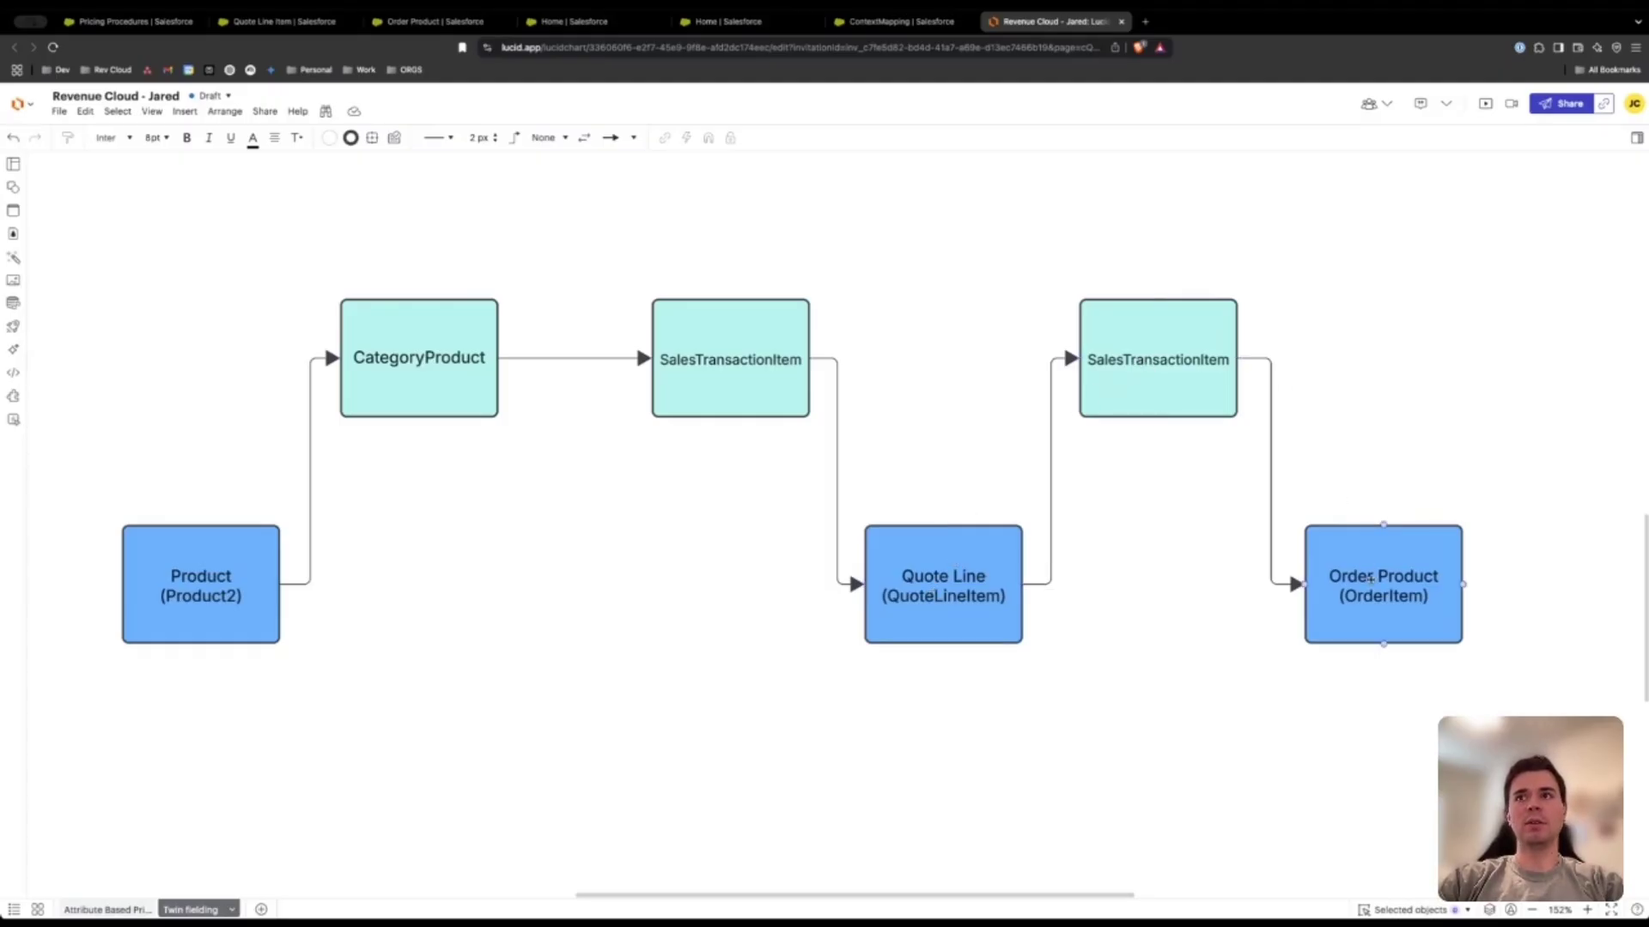
- Create an order from the Test Demo quote
click(138, 21)
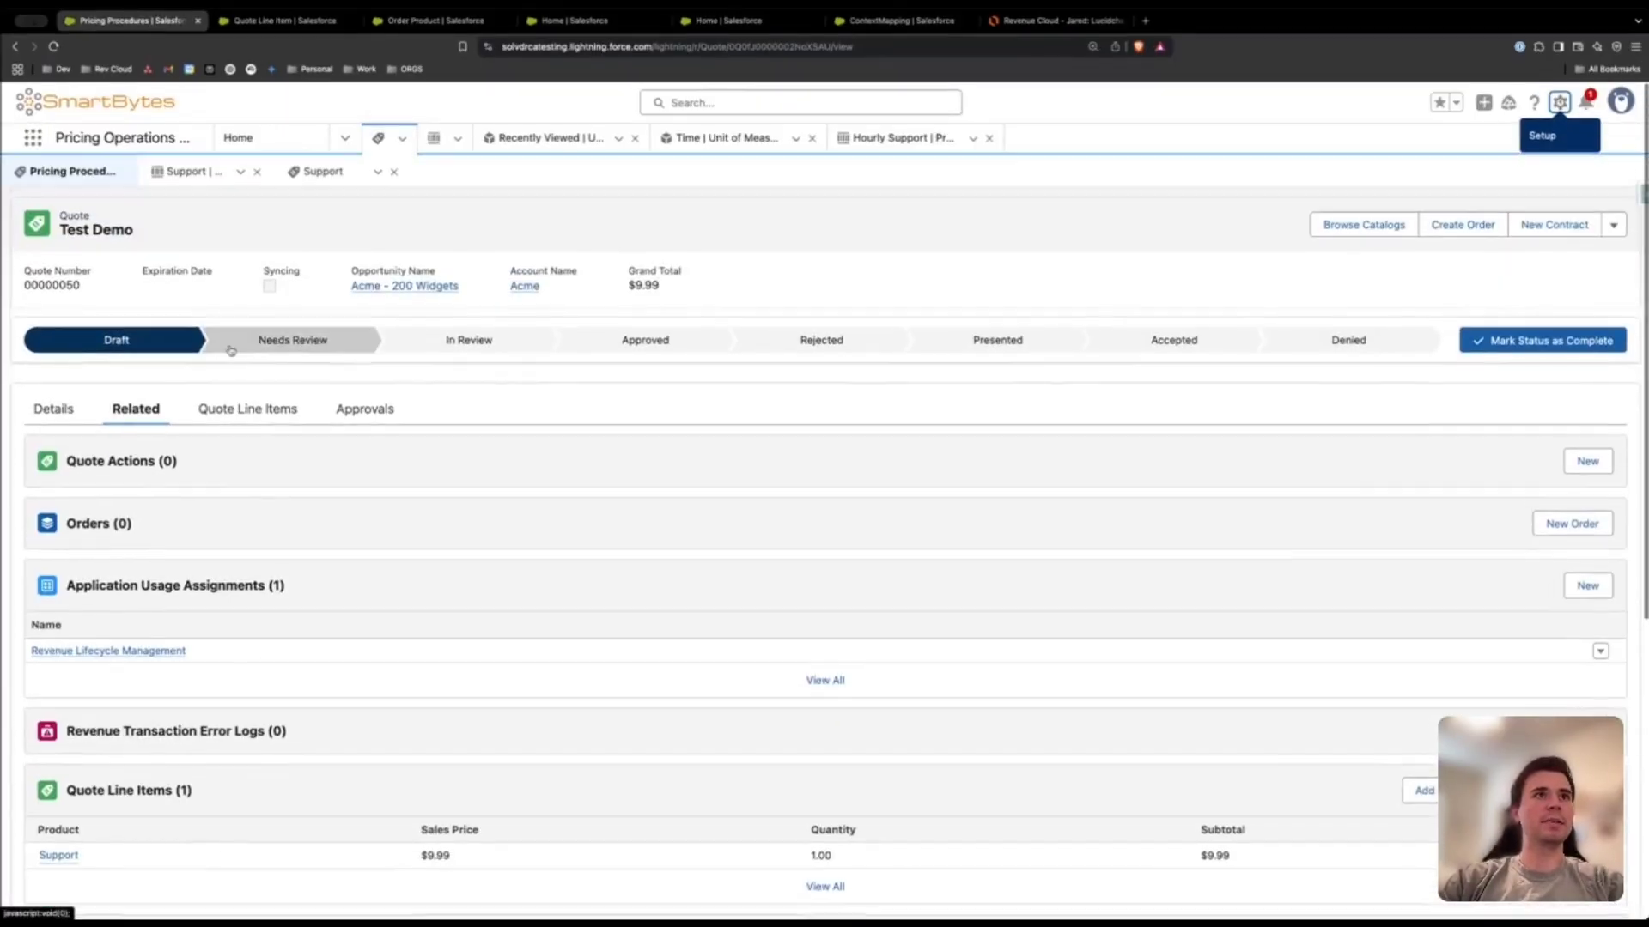
click(103, 413)
click(131, 410)
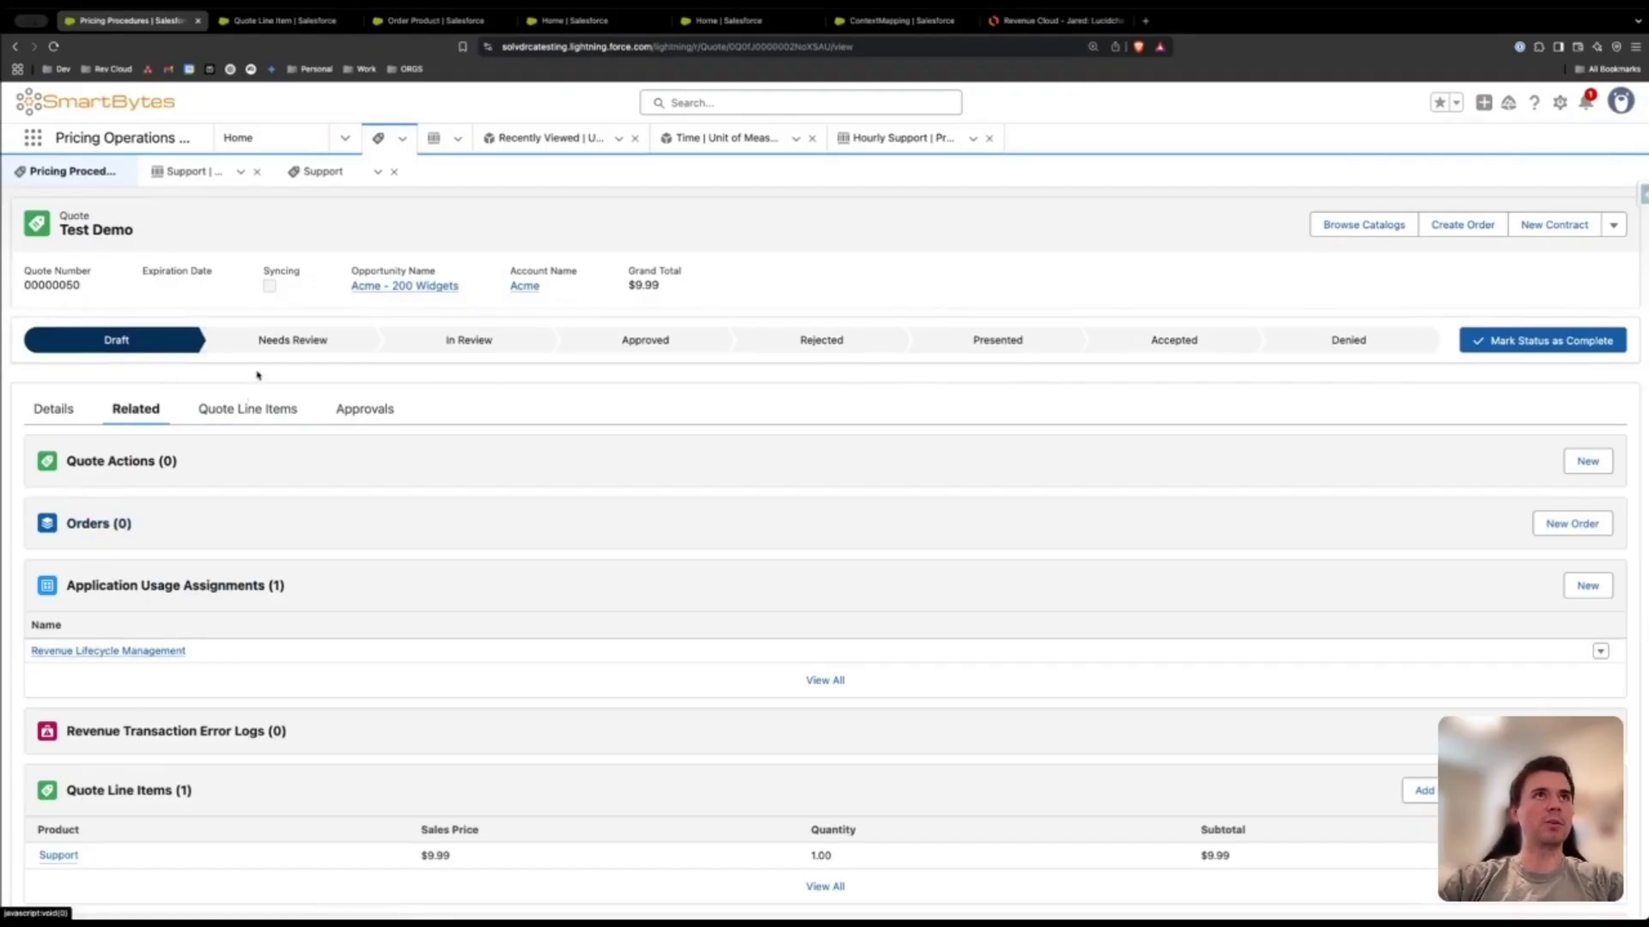
click(53, 409)
click(1462, 225)
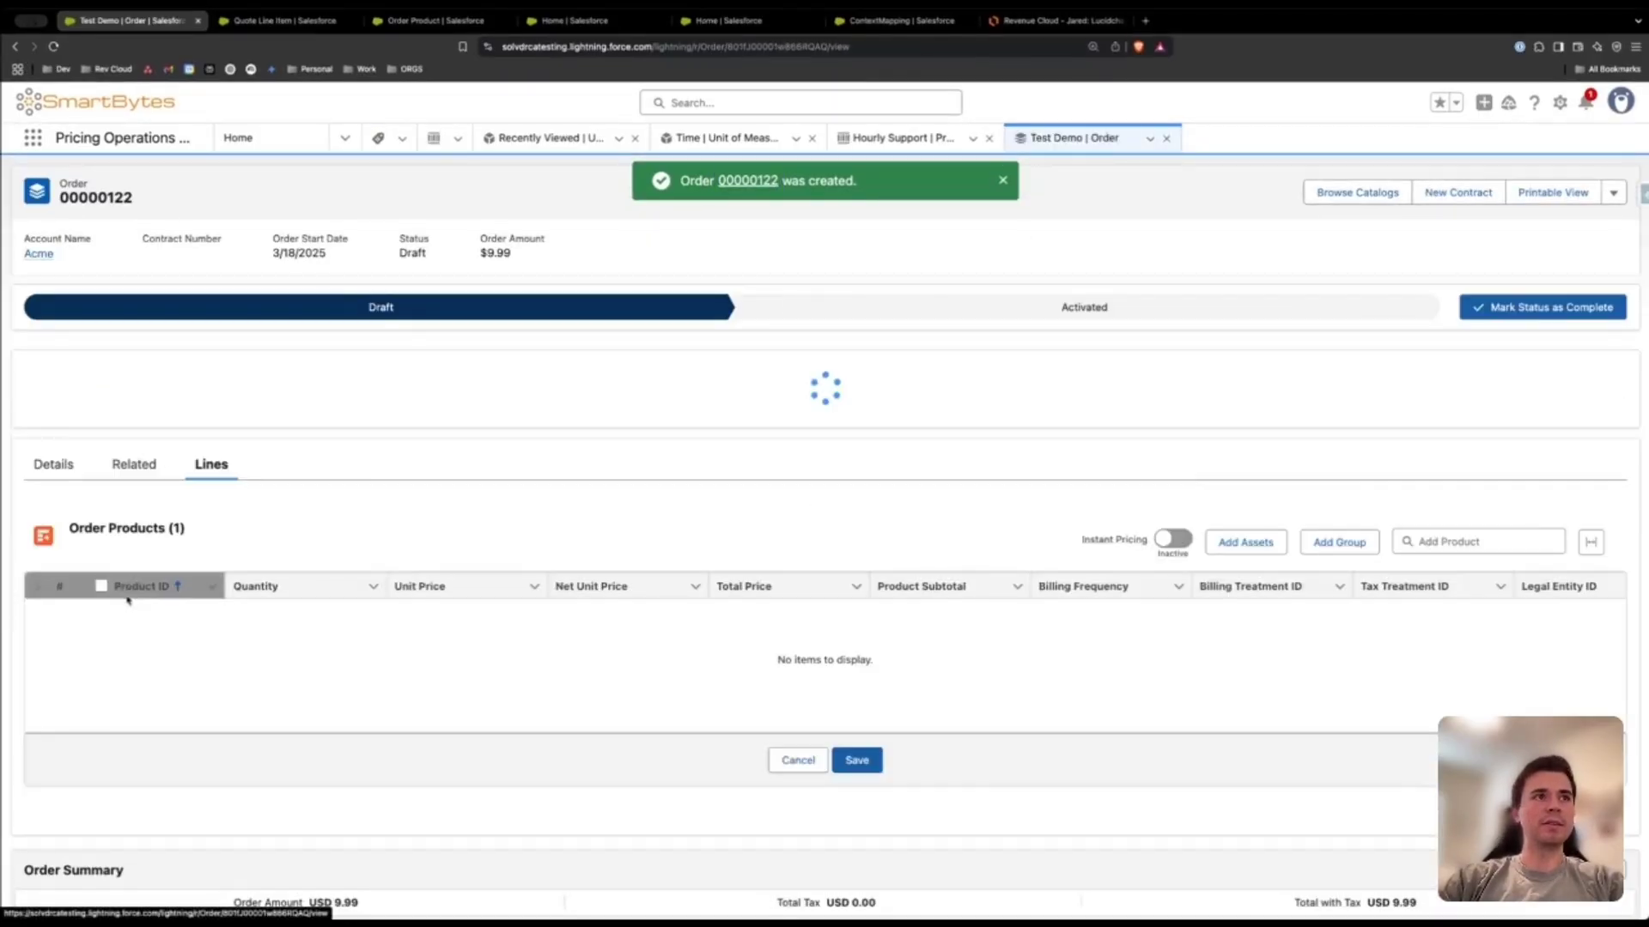
- Open the new order's Support order product from its Related list
scroll(141, 809, down, 1)
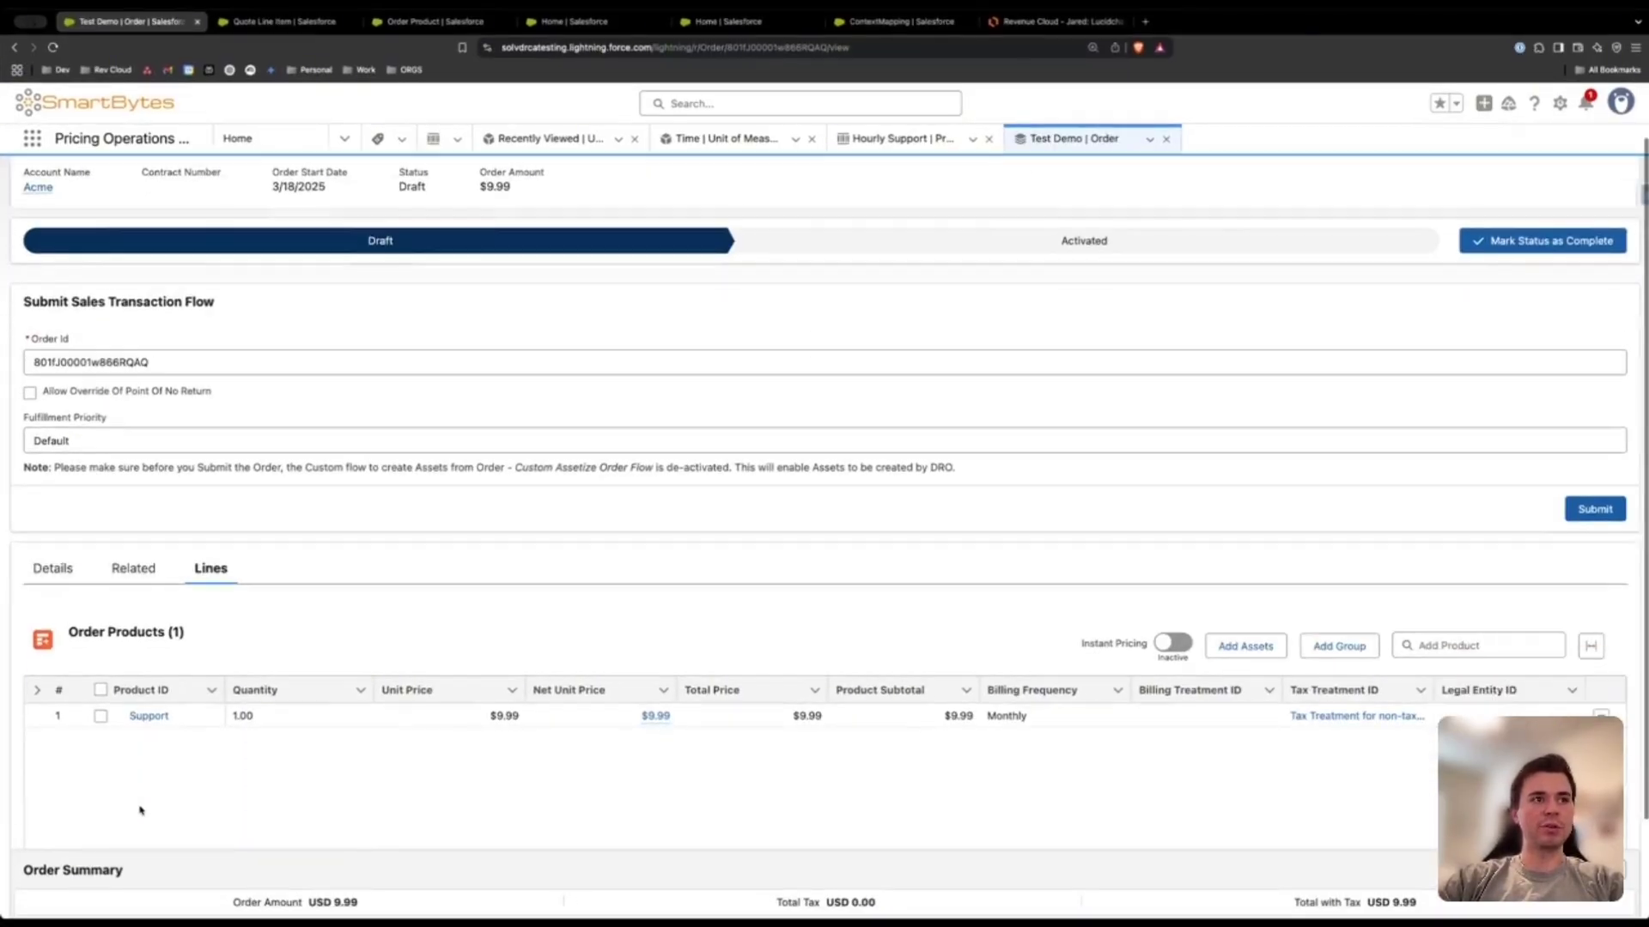
scroll(140, 810, down, 1)
click(134, 515)
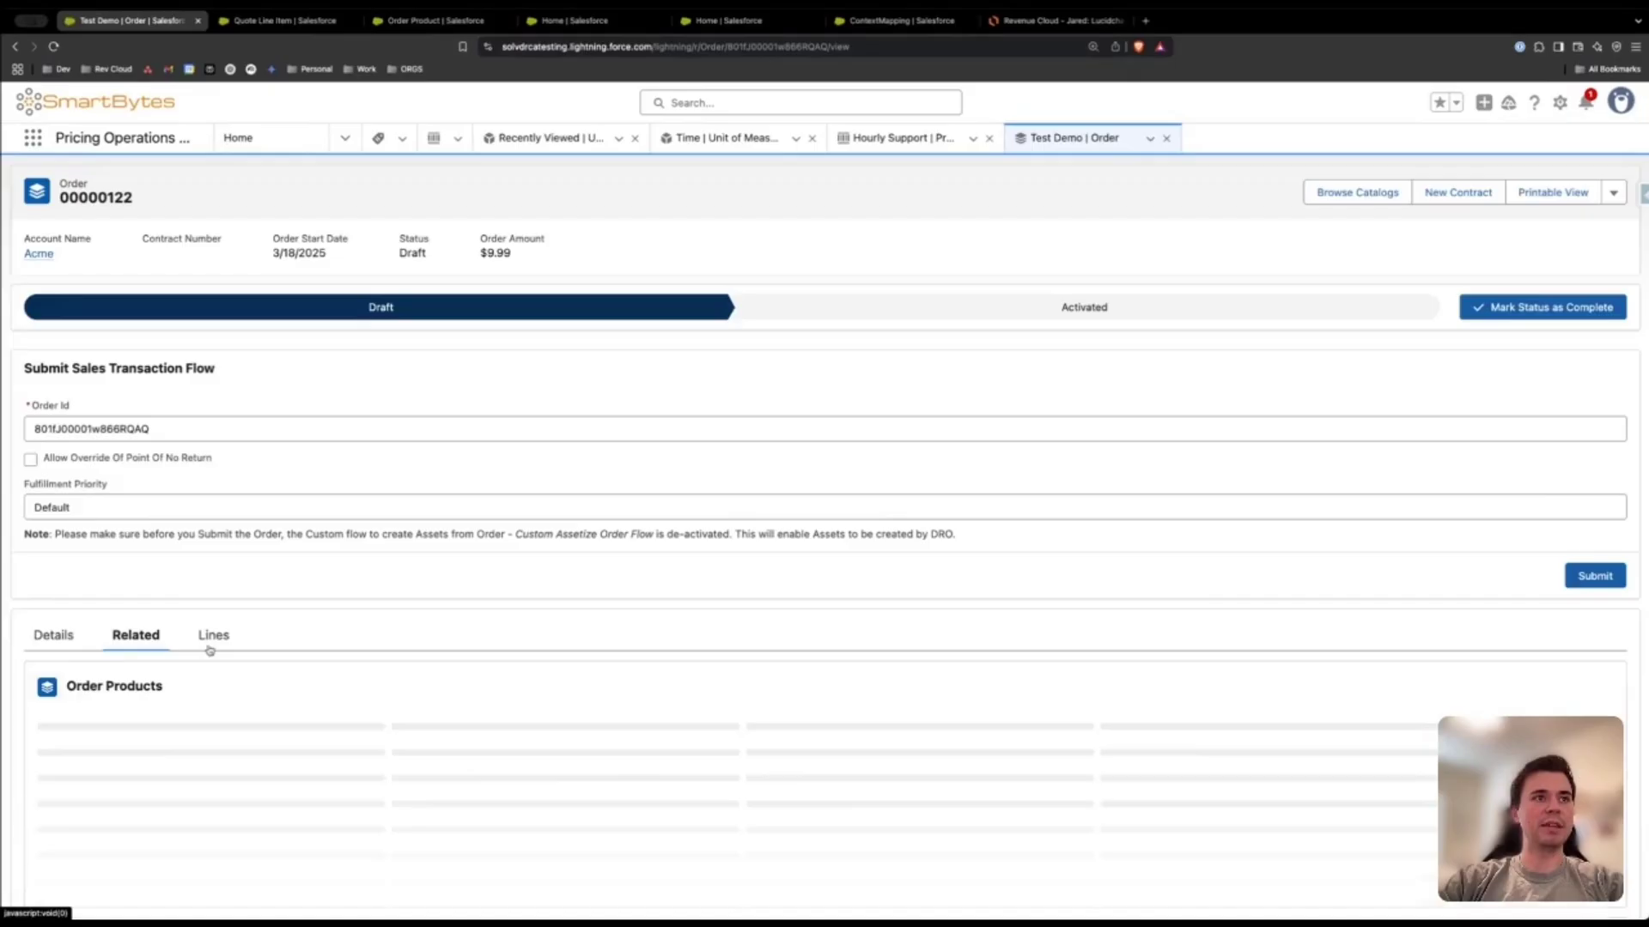
scroll(269, 747, down, 2)
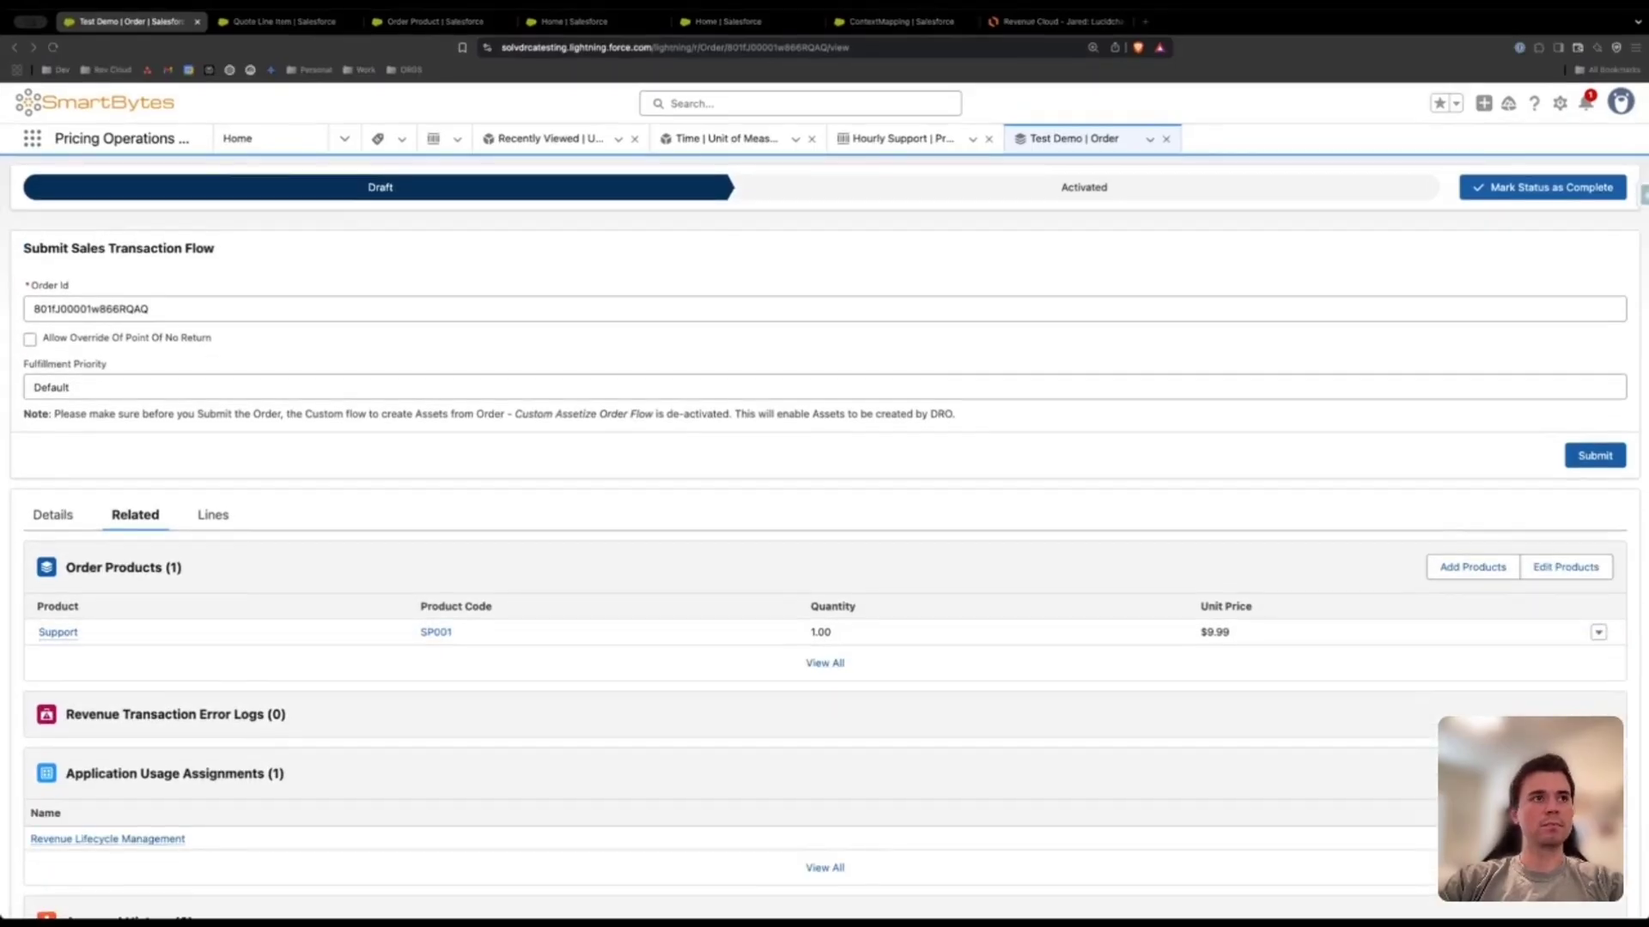
click(55, 632)
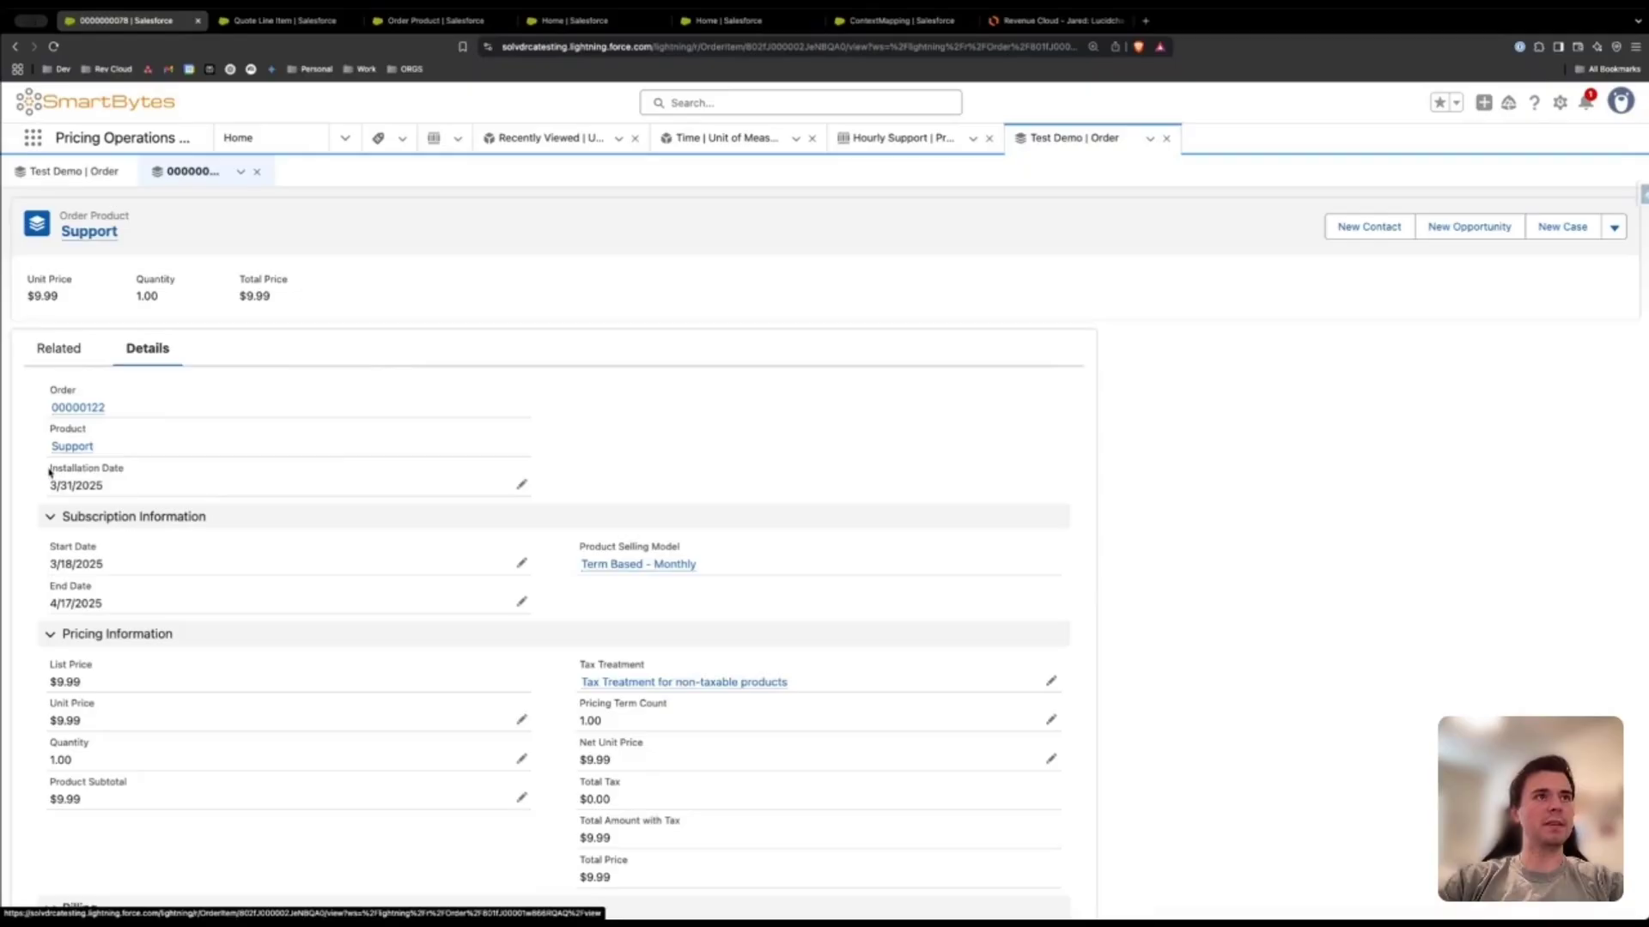
- Highlight the Support order product's Installation Date value 3/31/2025, then deselect it
drag(49, 471, 130, 490)
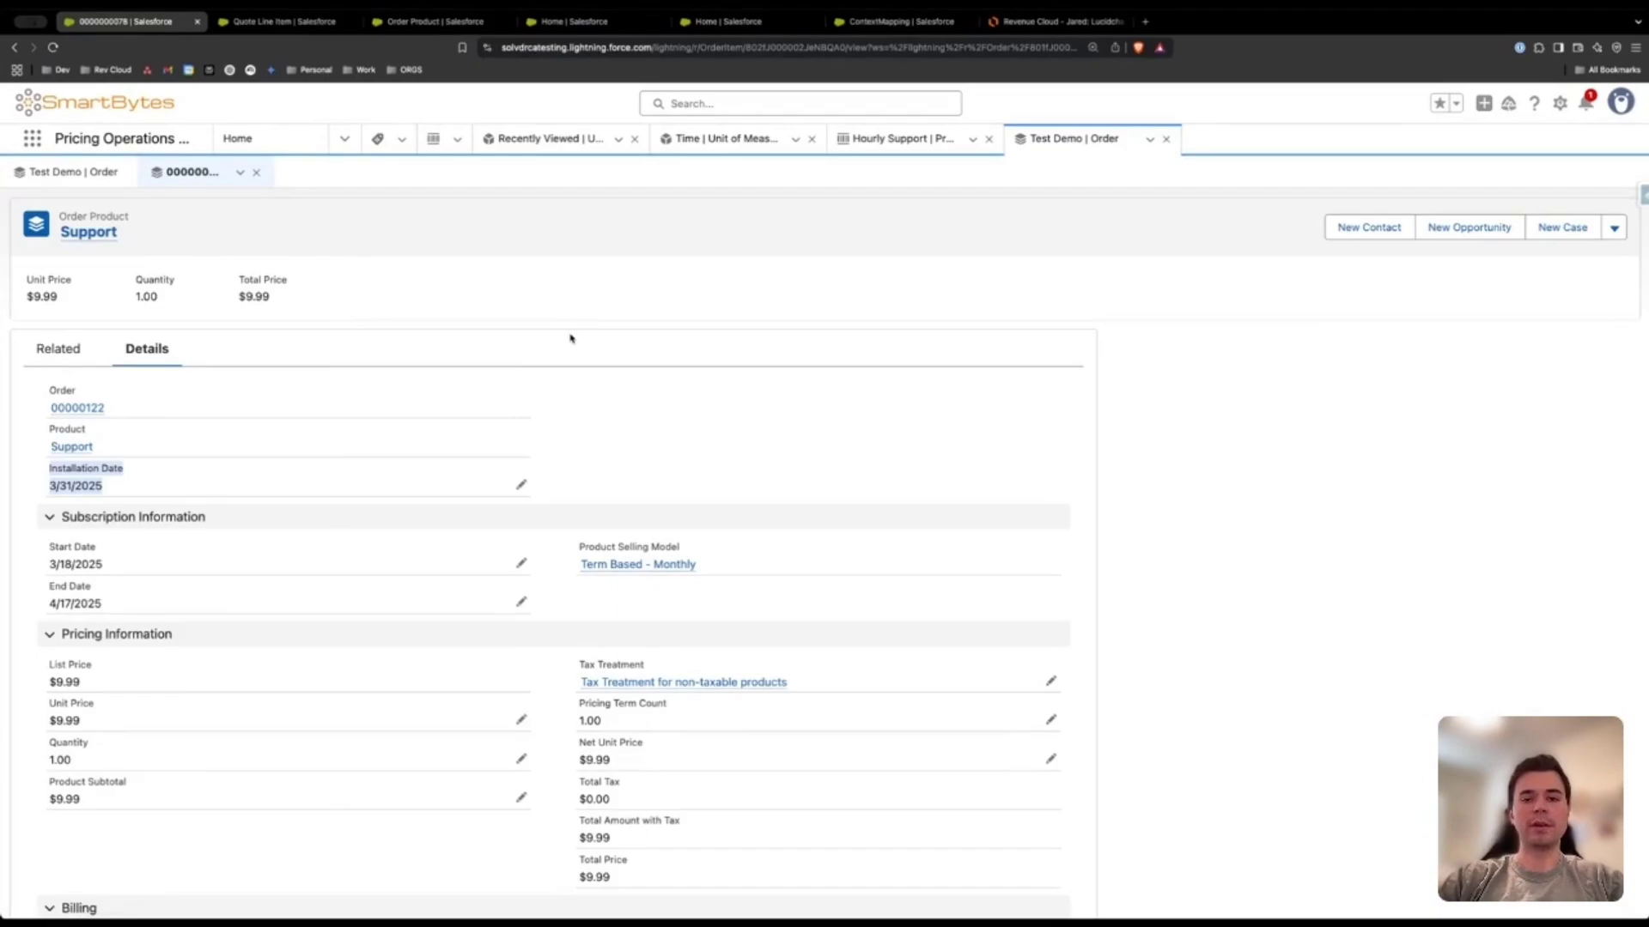
click(576, 456)
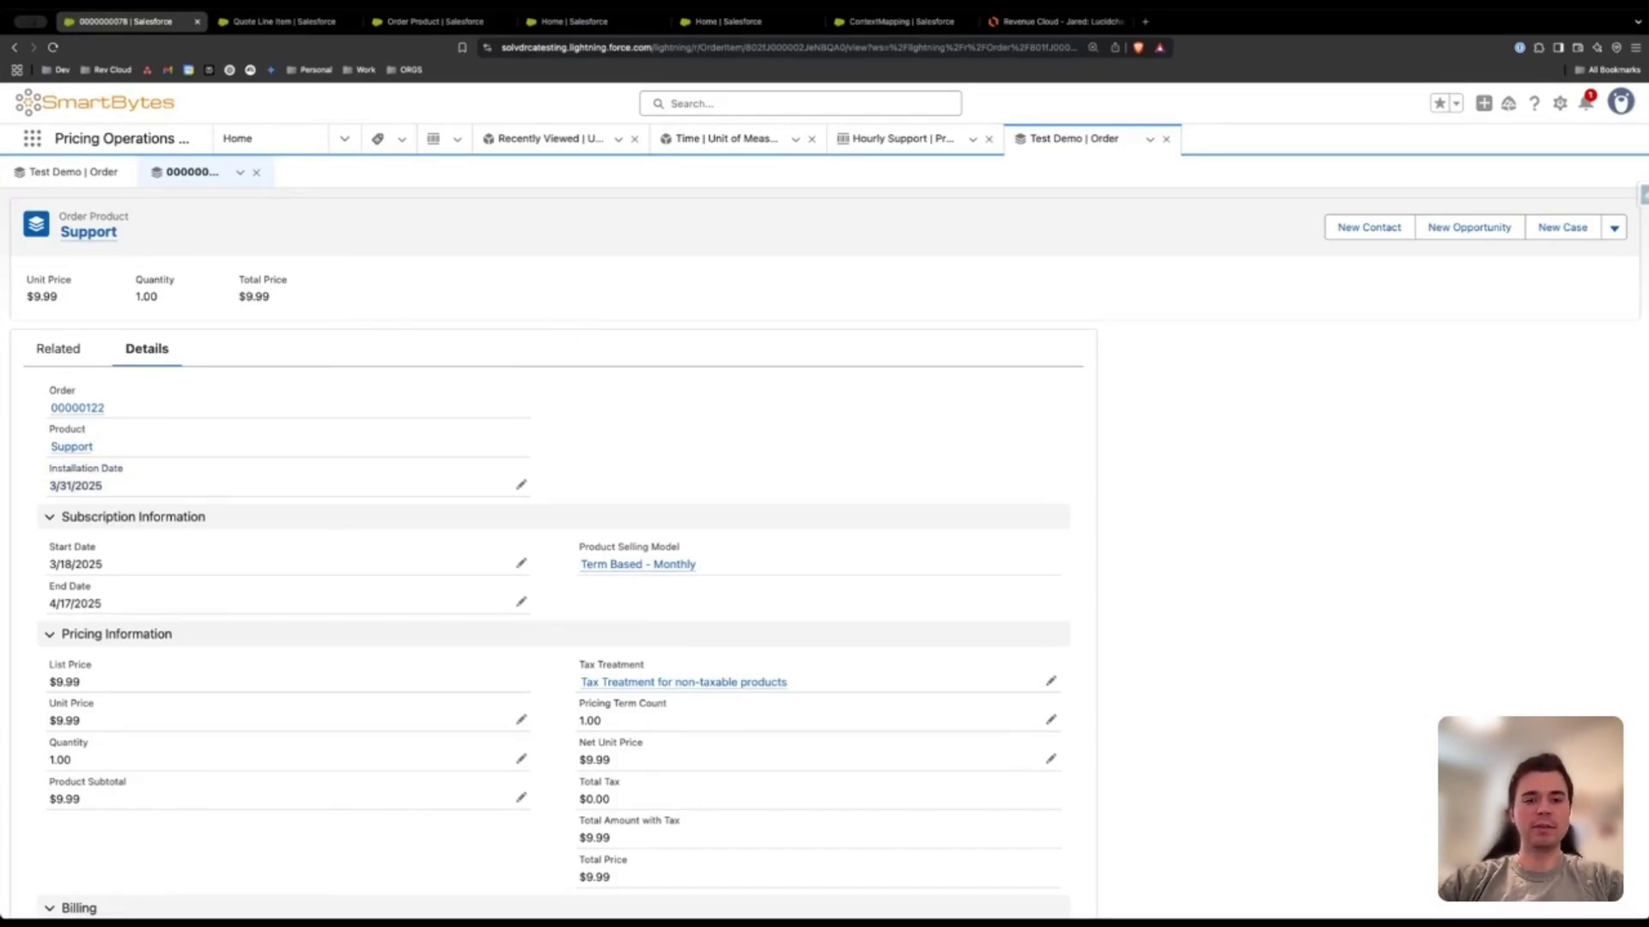